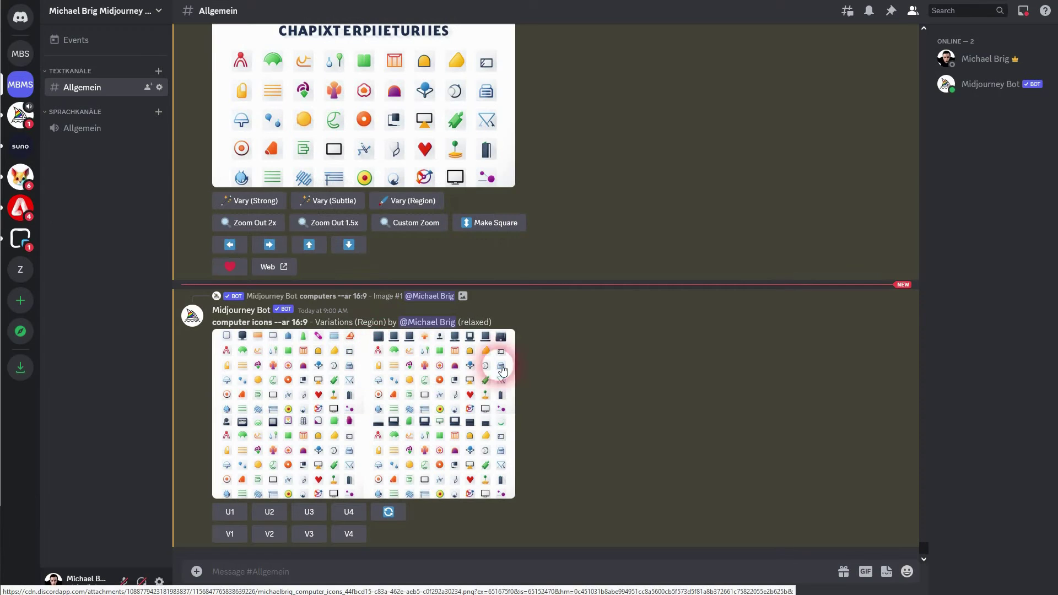
Review the earlier icon sheet prompts, comparing their --s 50 and --s 25 stylize values
{"action": "scroll", "coordinate": [559, 321], "scroll_direction": "up", "scroll_amount": 15}
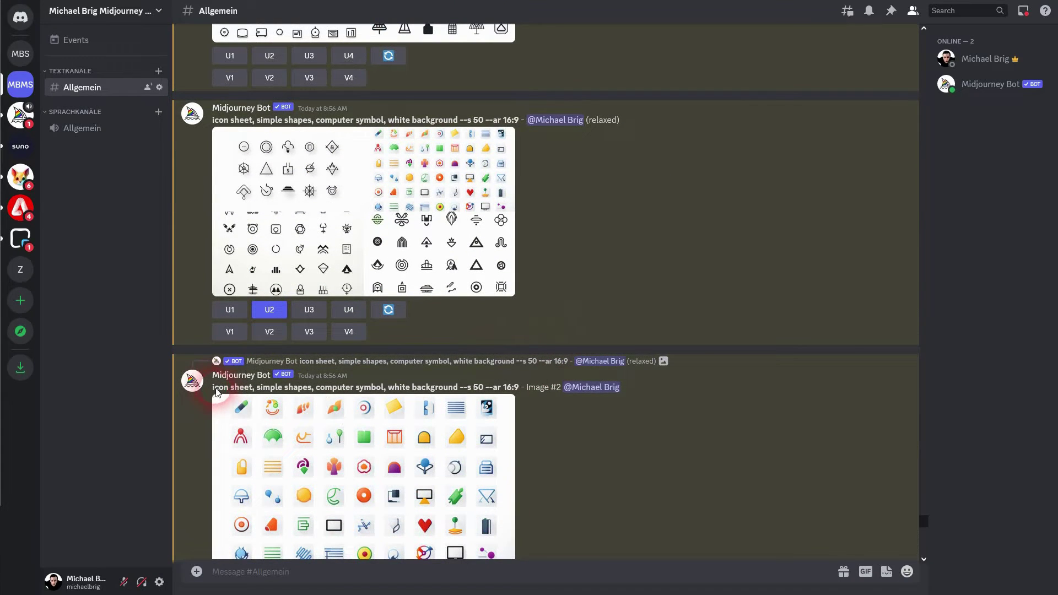
{"action": "left_click_drag", "start_coordinate": [225, 394], "coordinate": [491, 394]}
{"action": "key", "text": "ctrl+c"}
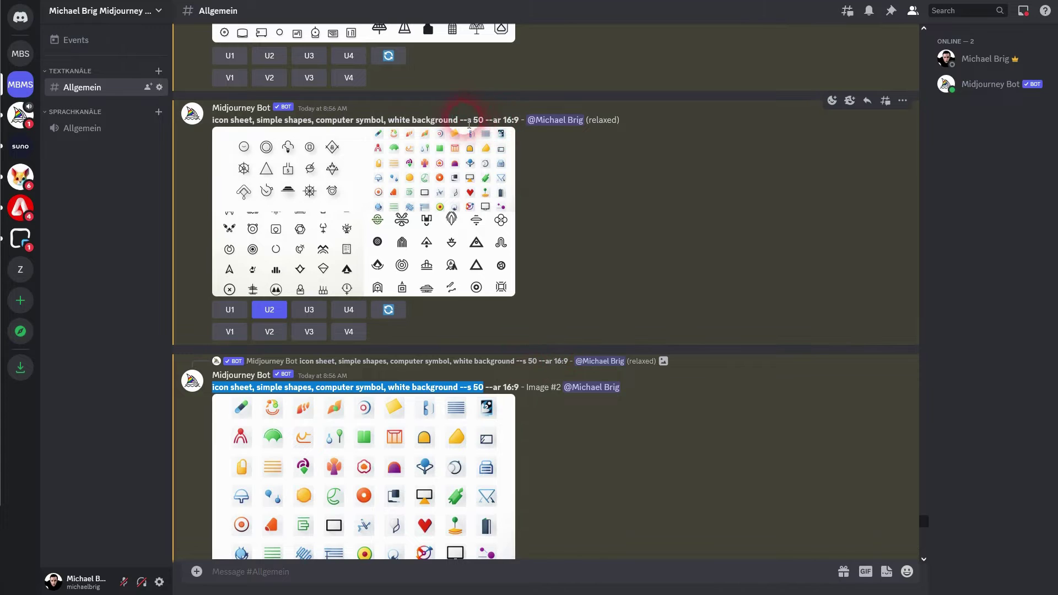
{"action": "left_click_drag", "start_coordinate": [460, 120], "coordinate": [492, 120]}
{"action": "scroll", "coordinate": [475, 214], "scroll_direction": "up", "scroll_amount": 6}
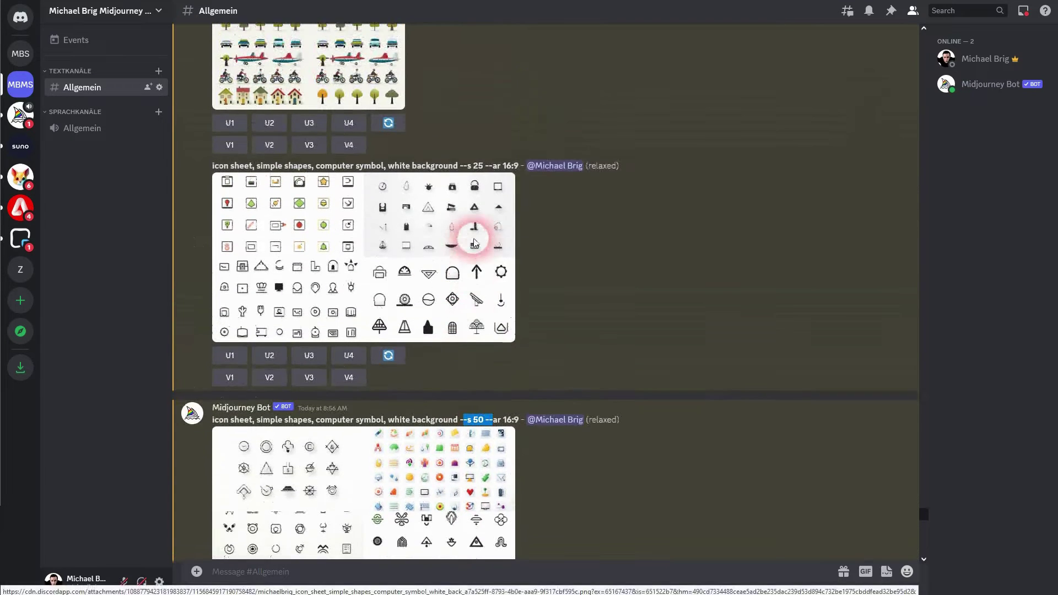
{"action": "left_click_drag", "start_coordinate": [460, 213], "coordinate": [492, 213]}
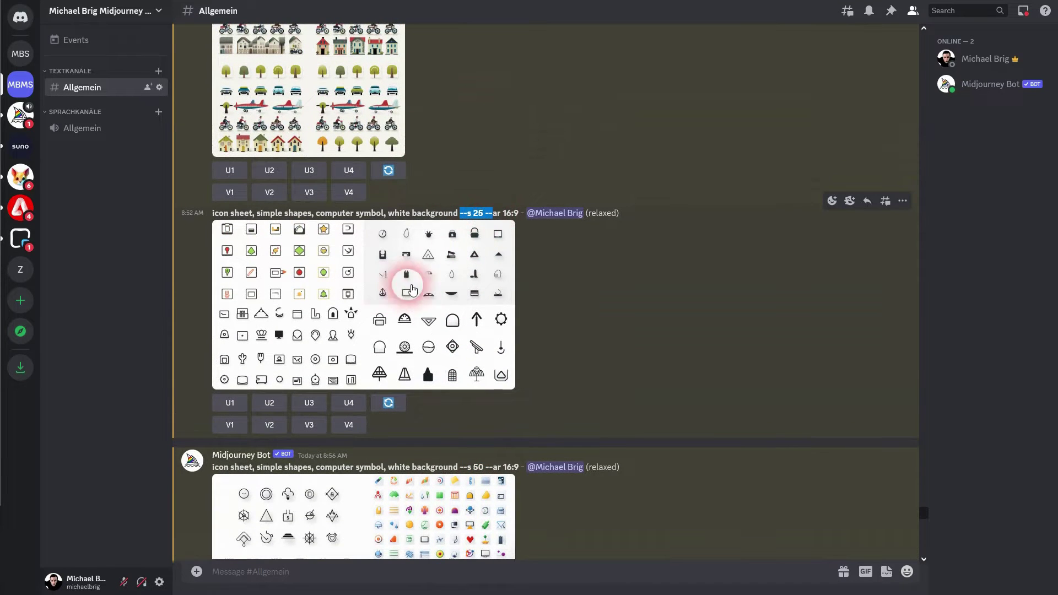
{"action": "scroll", "coordinate": [432, 293], "scroll_direction": "down", "scroll_amount": 1}
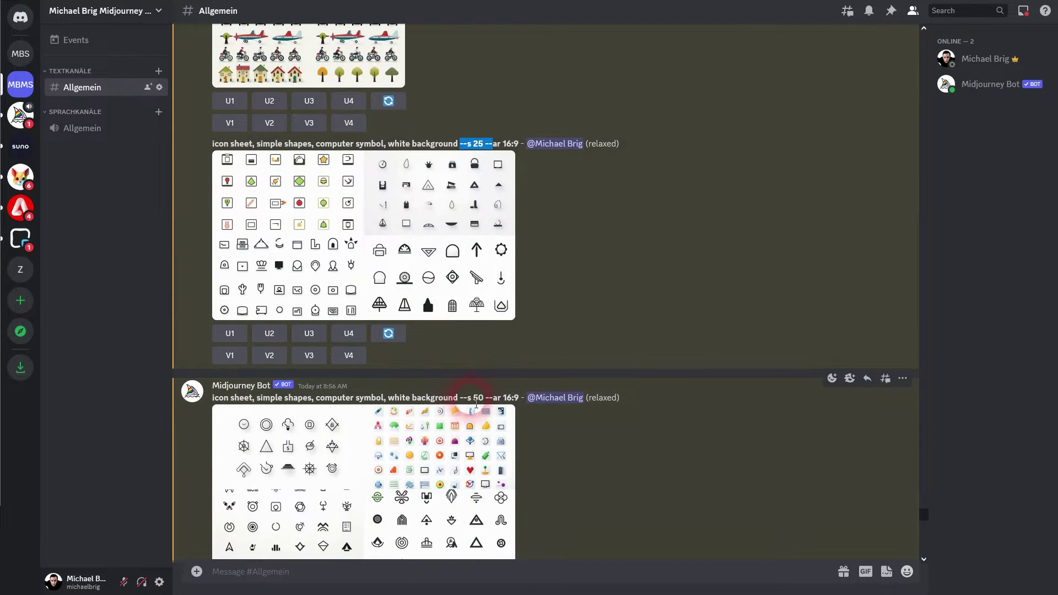
{"action": "left_click_drag", "start_coordinate": [463, 397], "coordinate": [483, 397]}
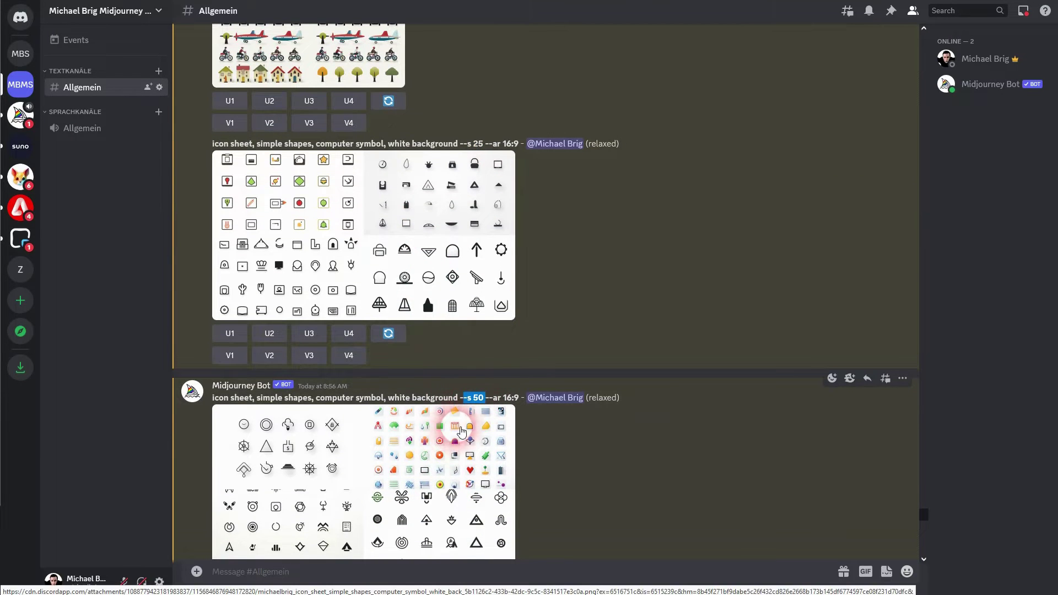
{"action": "scroll", "coordinate": [439, 460], "scroll_direction": "down", "scroll_amount": 10}
{"action": "scroll", "coordinate": [468, 411], "scroll_direction": "down", "scroll_amount": 5}
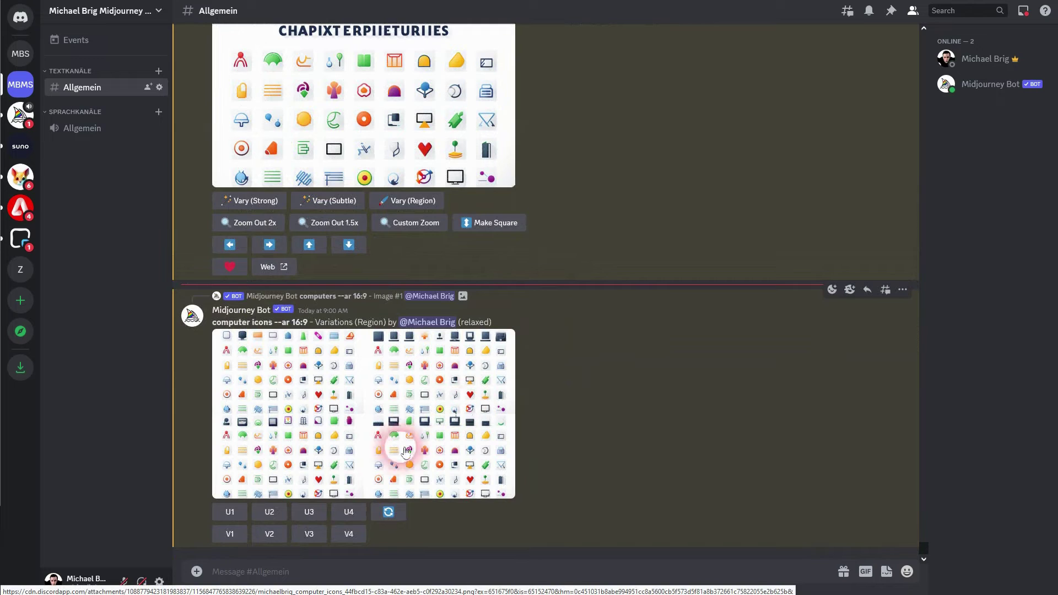
Run /imagine with the previous prompt, replacing 'computer symbol' with 'tree icon'
{"action": "type", "text": "/ima"}
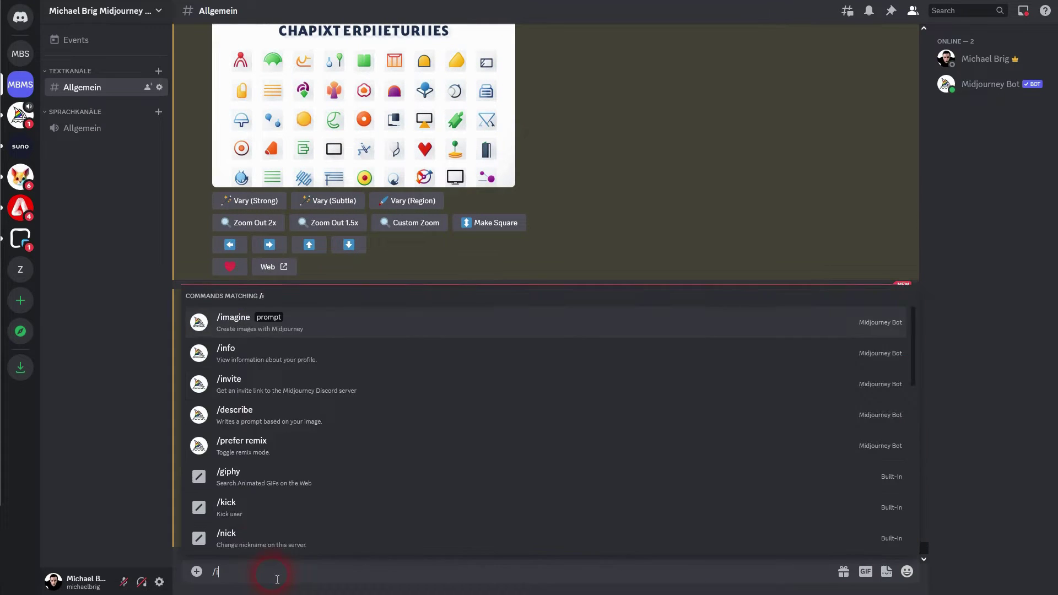
{"action": "left_click", "coordinate": [237, 537]}
{"action": "key", "text": "ctrl+v"}
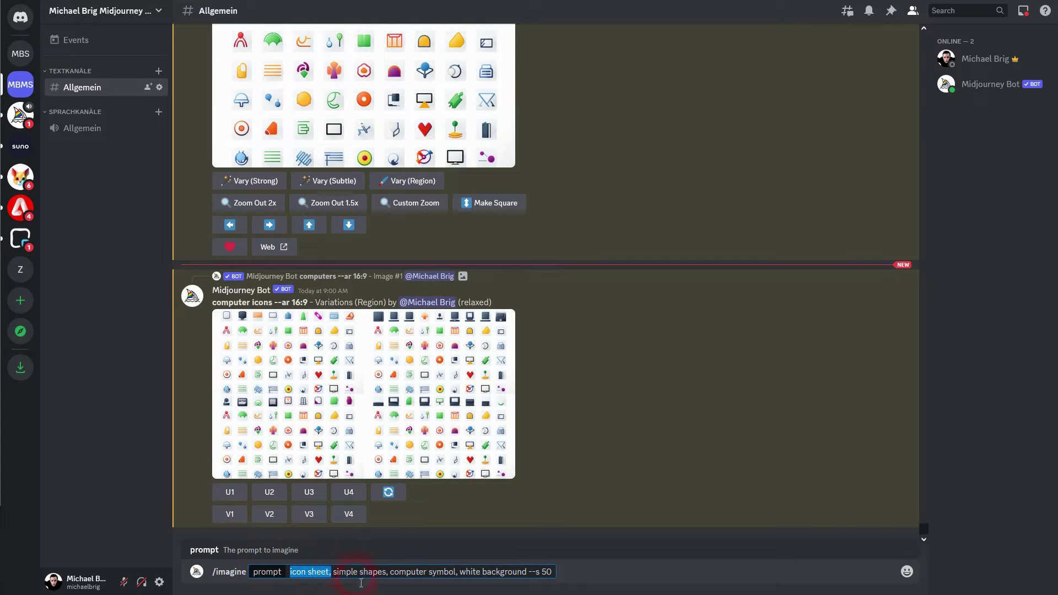
{"action": "left_click_drag", "start_coordinate": [387, 573], "coordinate": [333, 573]}
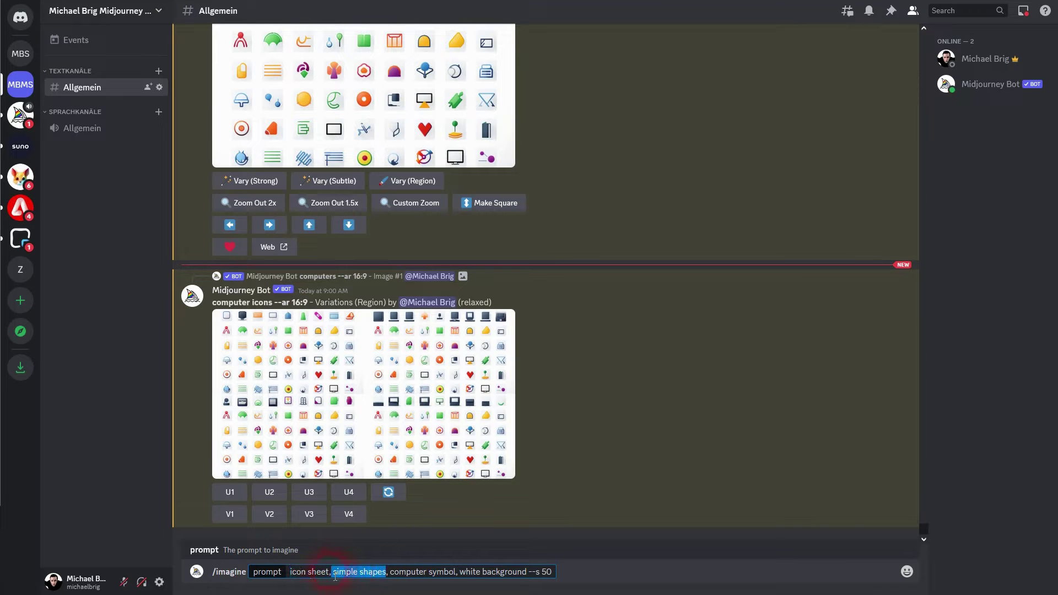
{"action": "double_click", "coordinate": [405, 581]}
{"action": "type", "text": "tree"}
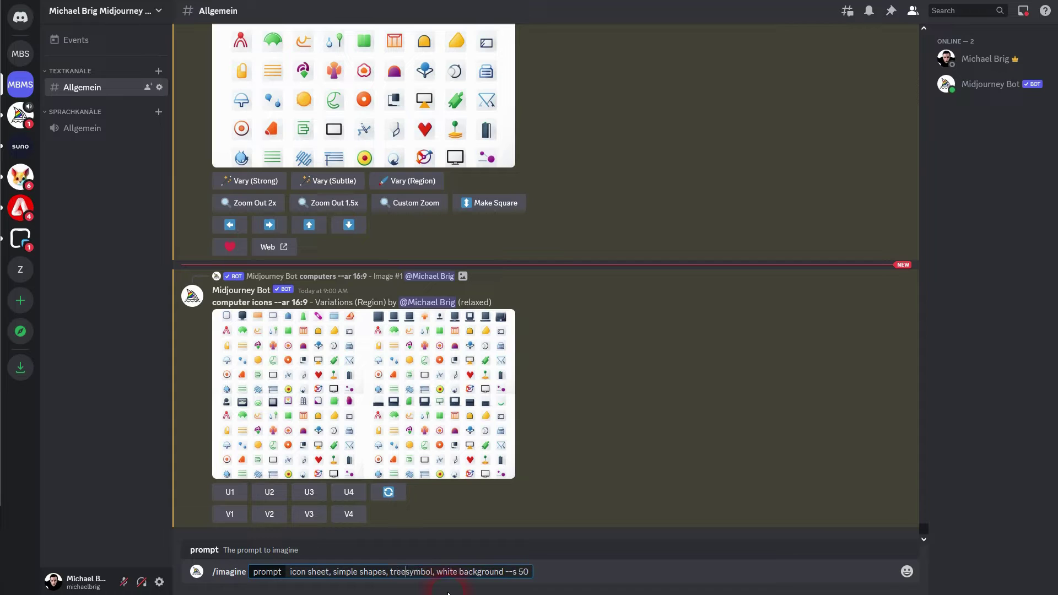
{"action": "type", "text": " icon"}
{"action": "key", "text": "Delete"}
{"action": "key", "text": "Delete"}
{"action": "key", "text": "Delete"}
{"action": "key", "text": "Delete"}
{"action": "key", "text": "Delete"}
{"action": "key", "text": "Delete"}
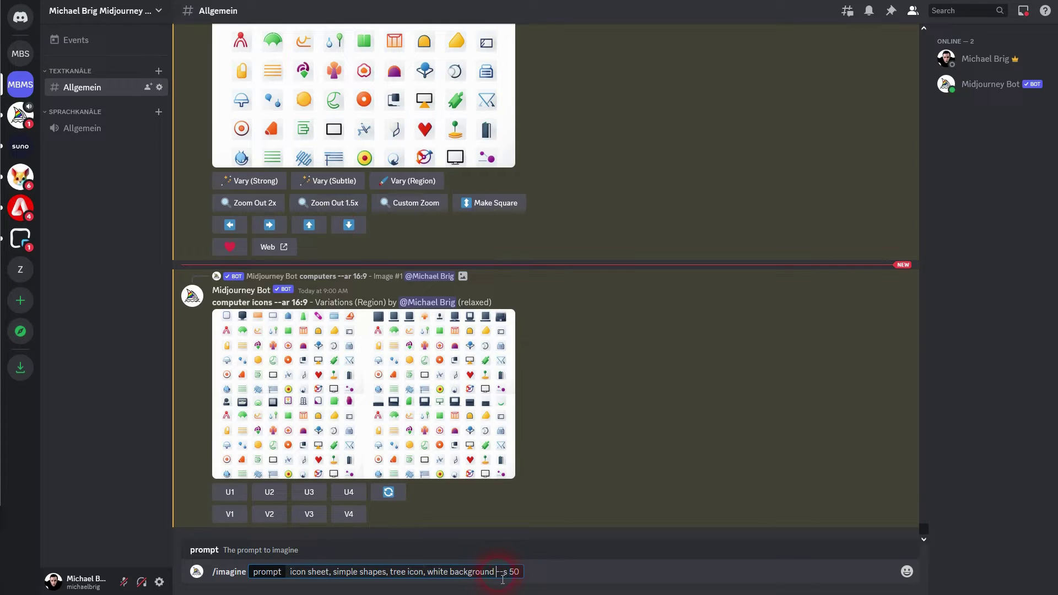
{"action": "left_click_drag", "start_coordinate": [496, 579], "coordinate": [529, 583]}
{"action": "left_click", "coordinate": [524, 578]}
{"action": "key", "text": "Return"}
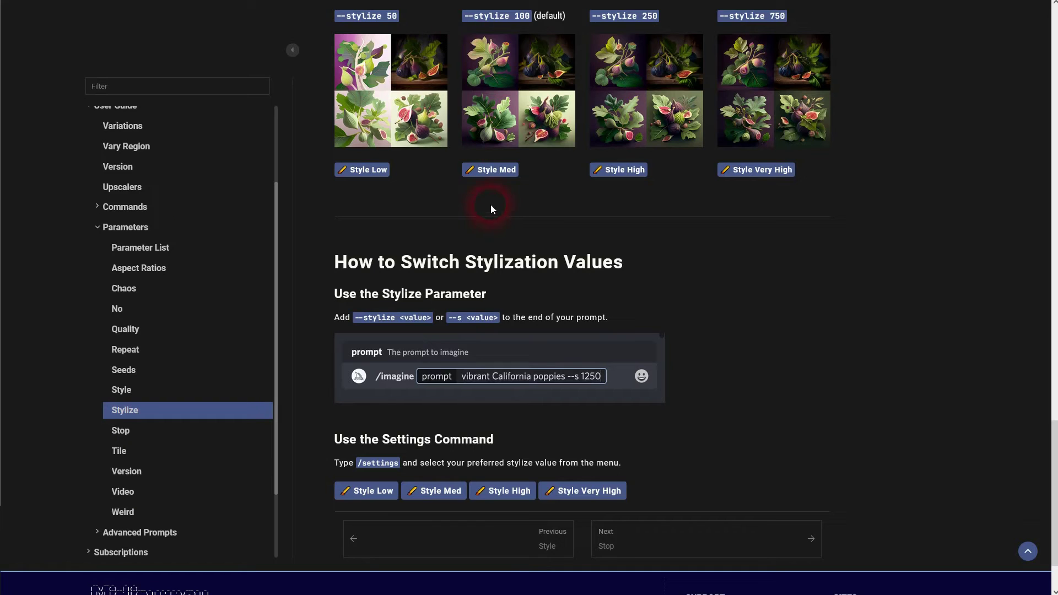
Read the Stylize explanation and 0–1000 range, then browse the --stylize example grids
{"action": "scroll", "coordinate": [491, 204], "scroll_direction": "up", "scroll_amount": 20}
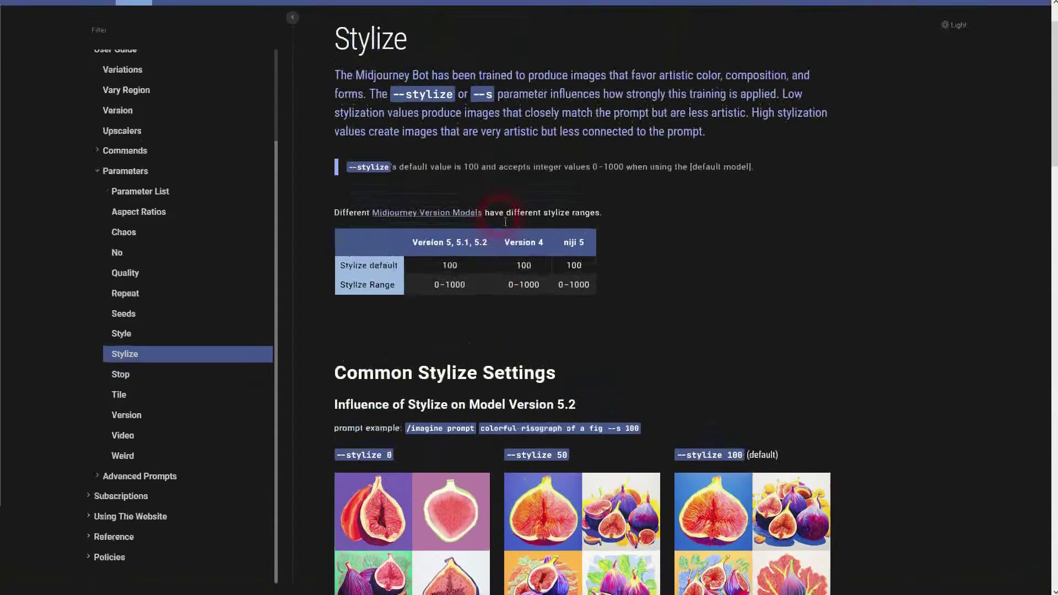
{"action": "scroll", "coordinate": [502, 217], "scroll_direction": "up", "scroll_amount": 1}
{"action": "double_click", "coordinate": [352, 107]}
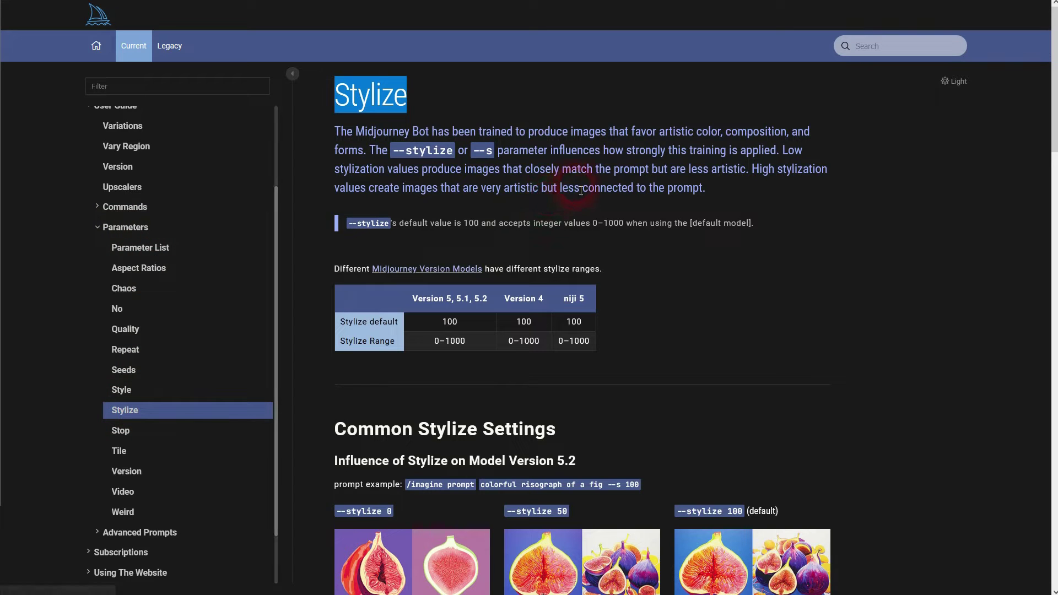
{"action": "left_click_drag", "start_coordinate": [785, 160], "coordinate": [748, 187]}
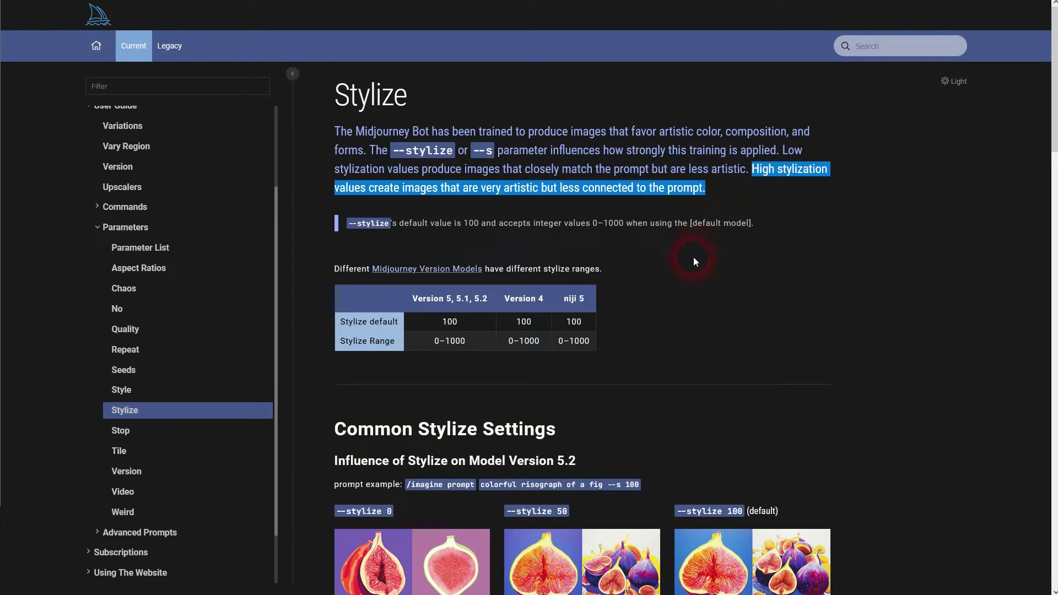
{"action": "left_click_drag", "start_coordinate": [428, 339], "coordinate": [469, 342]}
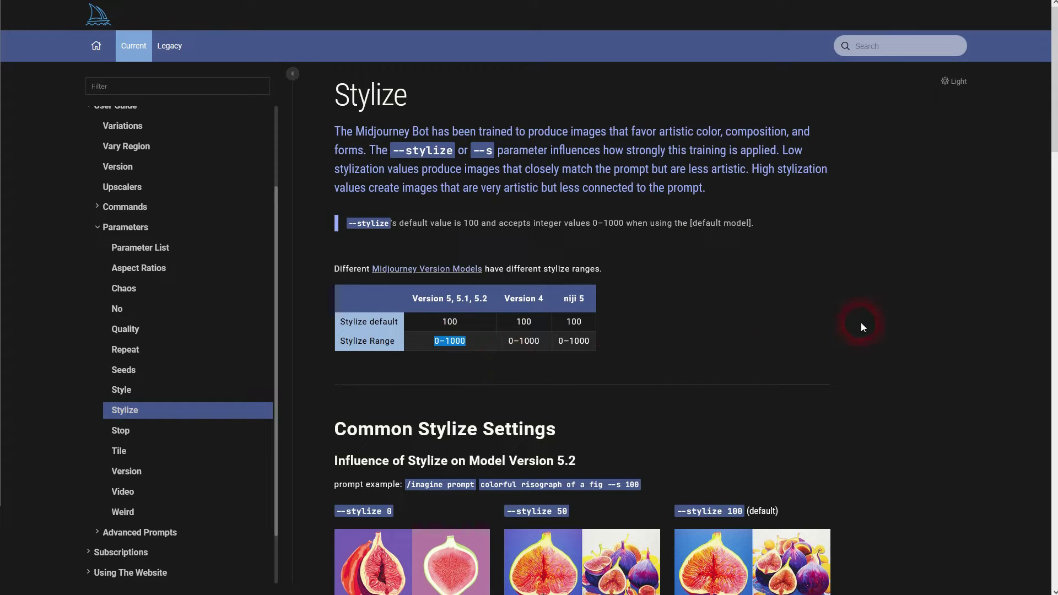
{"action": "scroll", "coordinate": [931, 265], "scroll_direction": "down", "scroll_amount": 7}
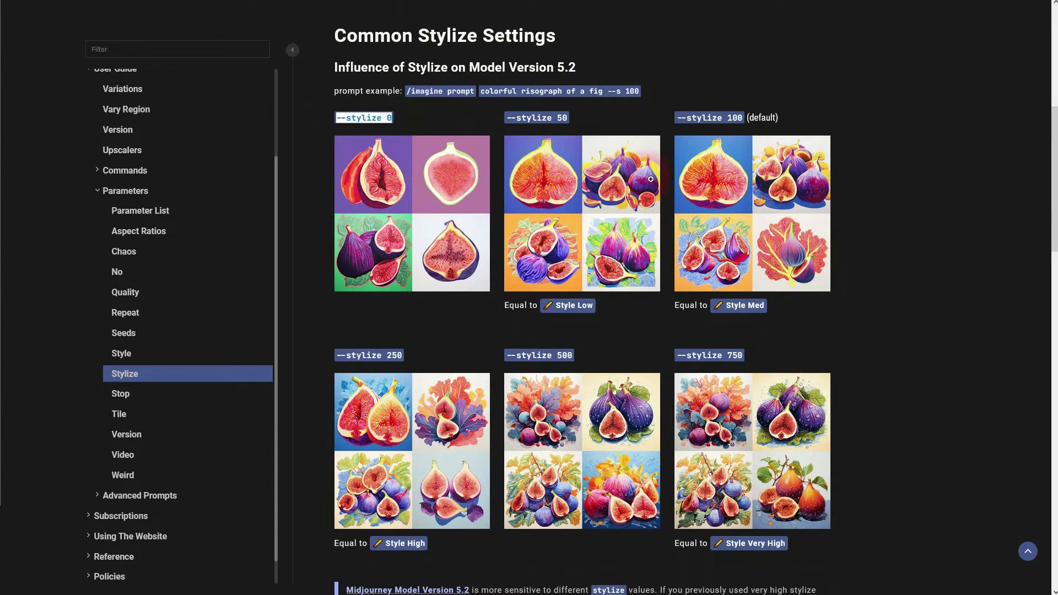
{"action": "left_click_drag", "start_coordinate": [749, 356], "coordinate": [693, 358]}
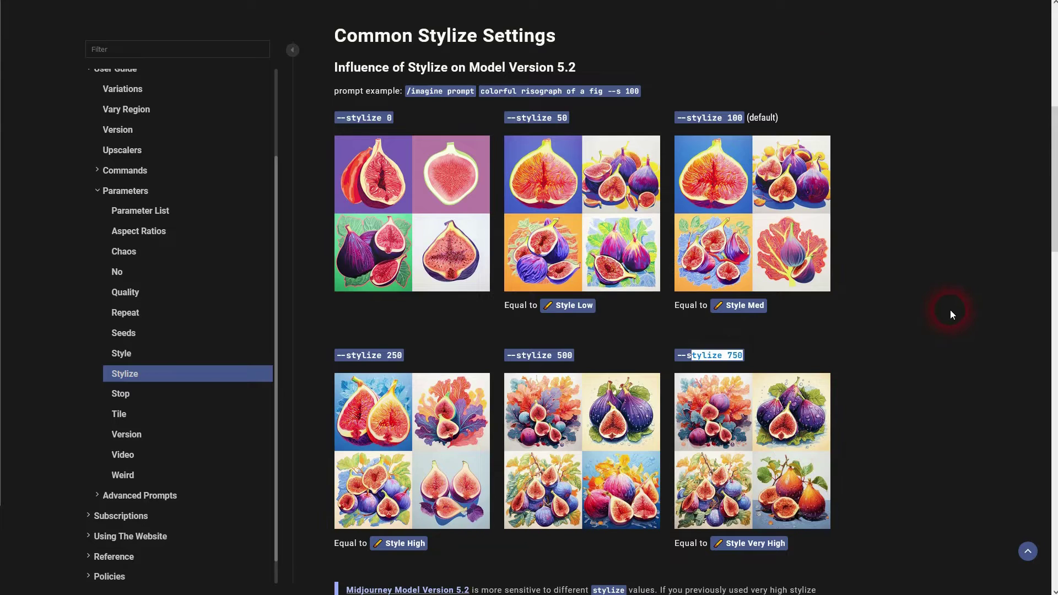
{"action": "scroll", "coordinate": [952, 315], "scroll_direction": "down", "scroll_amount": 10}
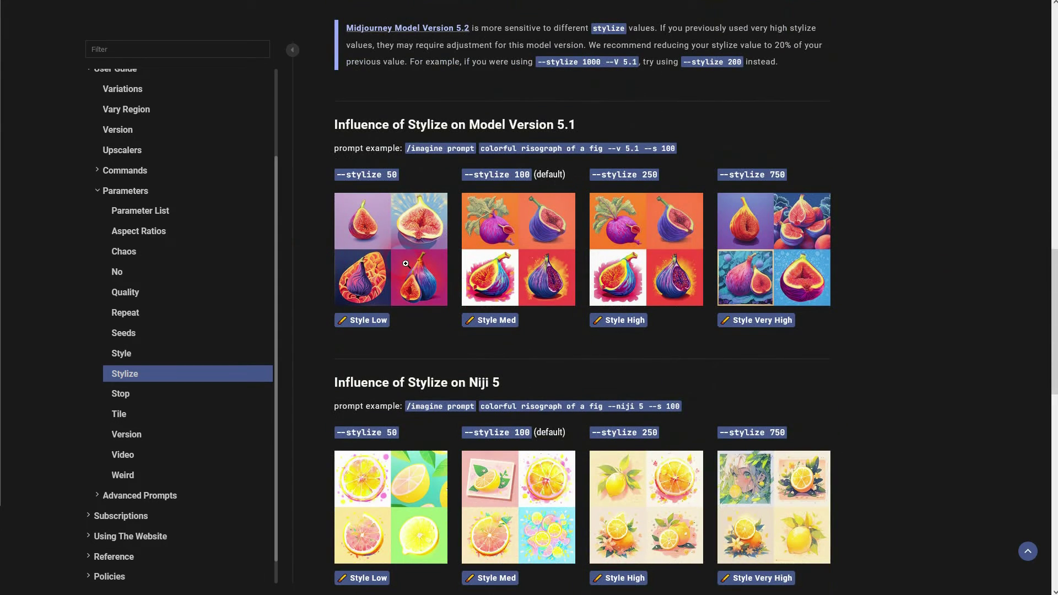
{"action": "scroll", "coordinate": [785, 239], "scroll_direction": "down", "scroll_amount": 6}
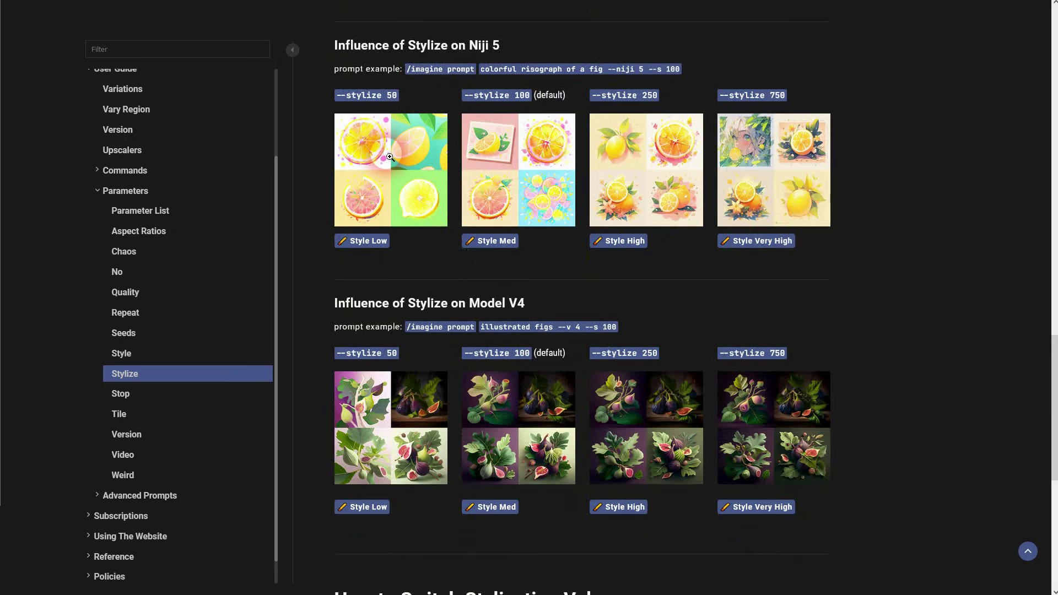
{"action": "left_click", "coordinate": [390, 158]}
{"action": "right_click", "coordinate": [696, 198]}
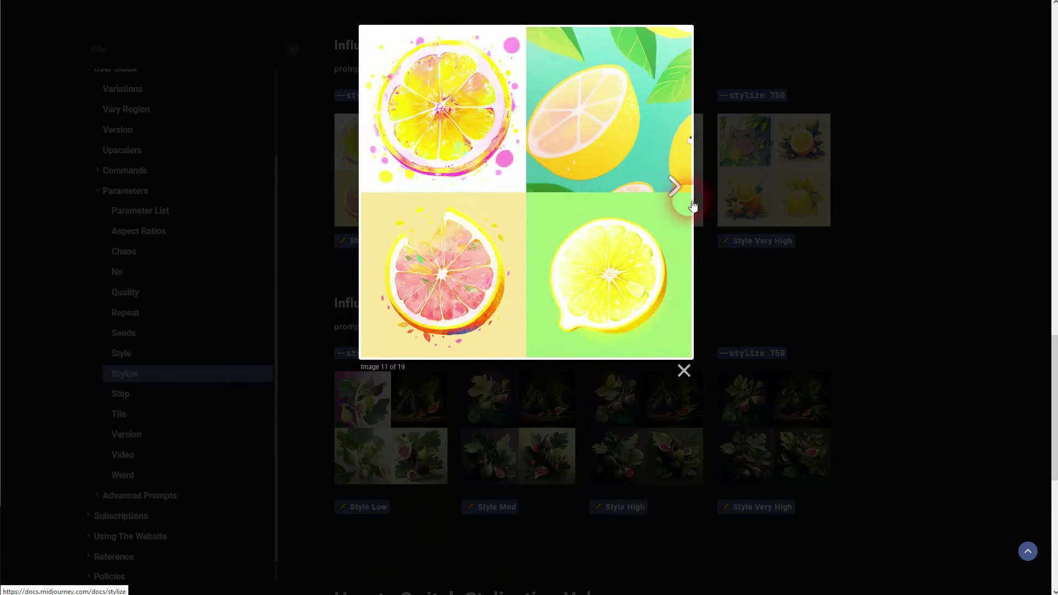
{"action": "left_click", "coordinate": [676, 194]}
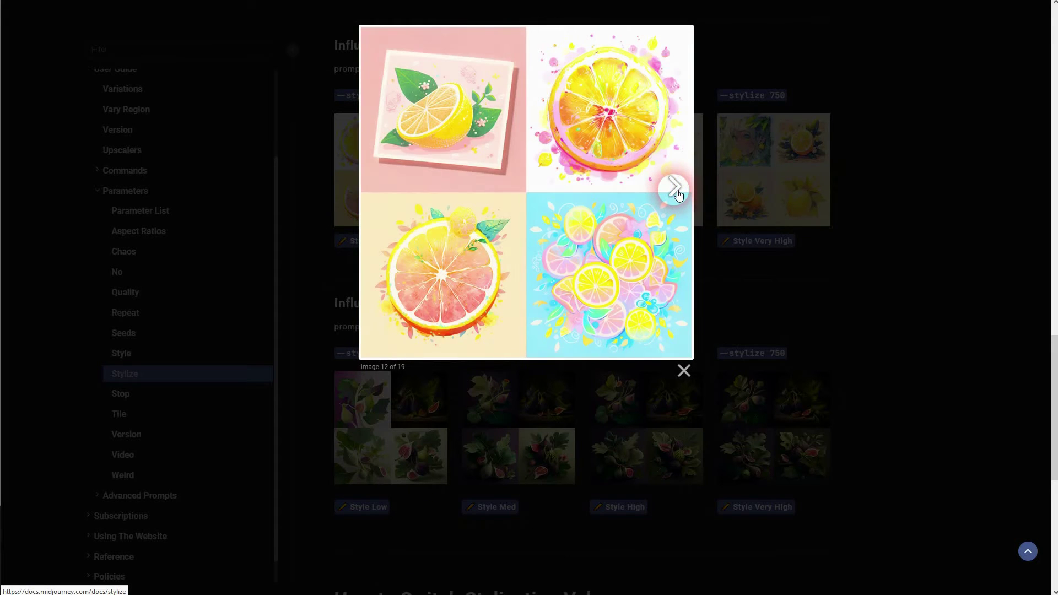
{"action": "left_click", "coordinate": [677, 193]}
{"action": "left_click", "coordinate": [675, 192]}
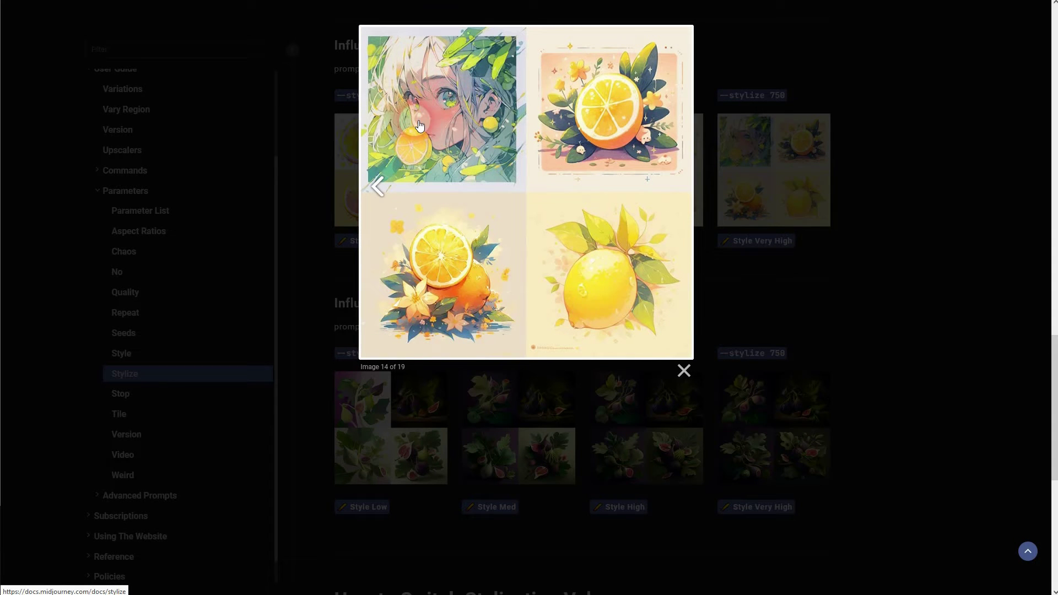
{"action": "left_click", "coordinate": [934, 267]}
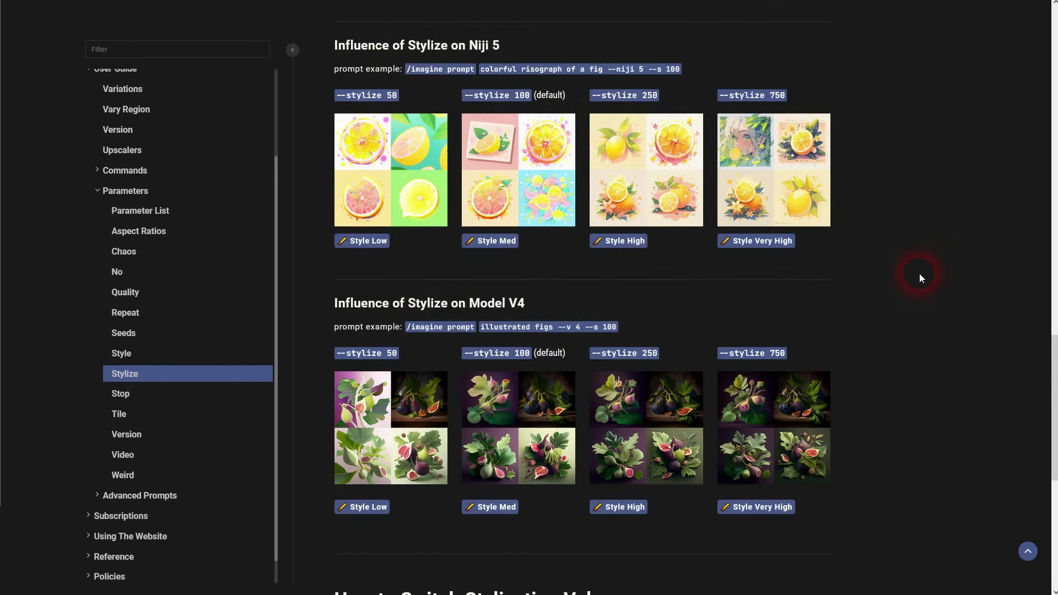
{"action": "scroll", "coordinate": [907, 275], "scroll_direction": "down", "scroll_amount": 2}
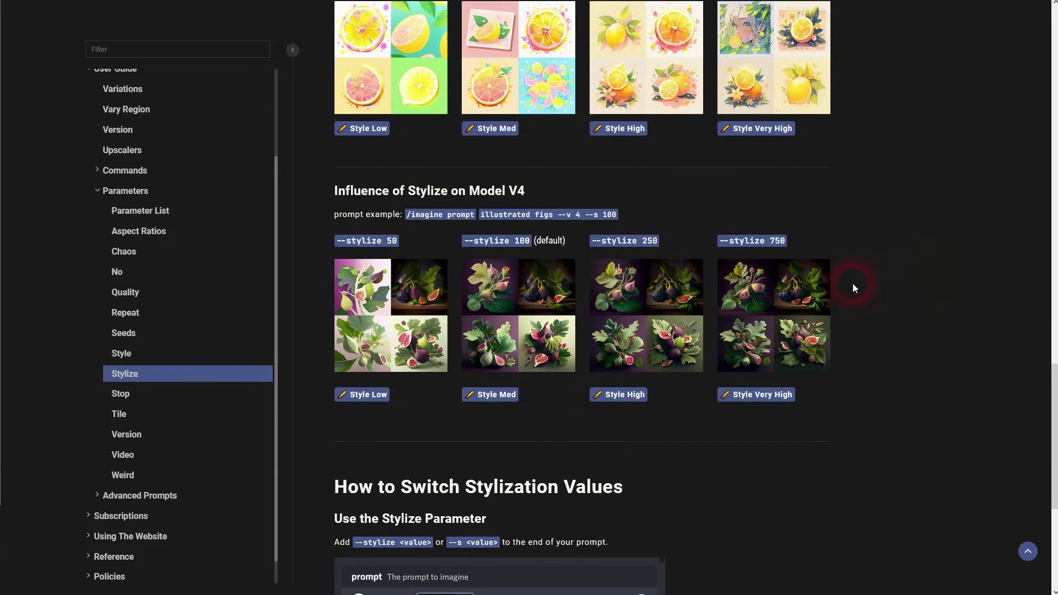
{"action": "left_click", "coordinate": [394, 314]}
{"action": "left_click", "coordinate": [675, 184]}
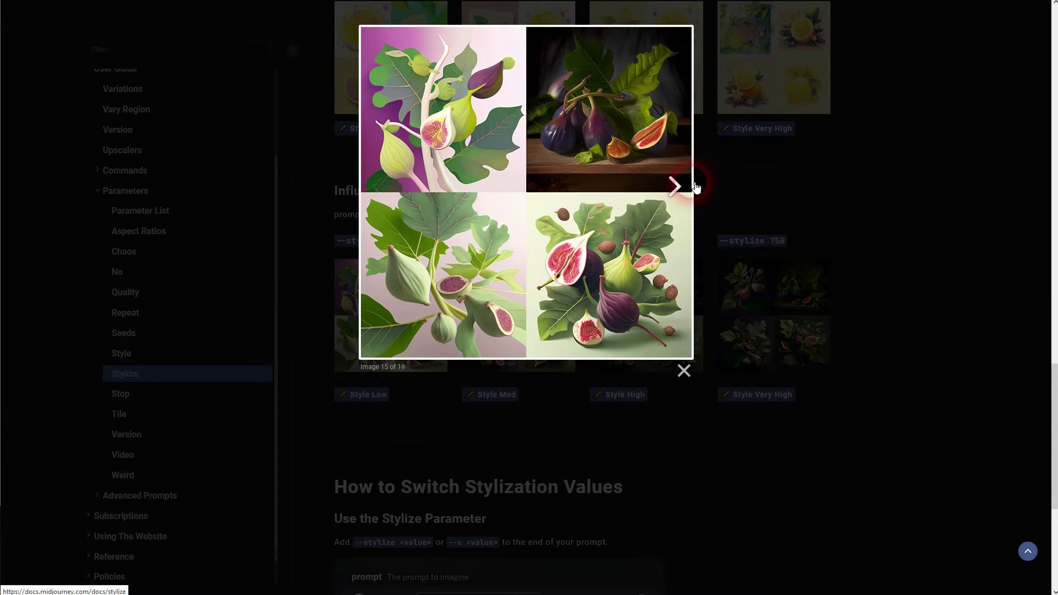
{"action": "left_click", "coordinate": [674, 184]}
{"action": "left_click", "coordinate": [675, 183]}
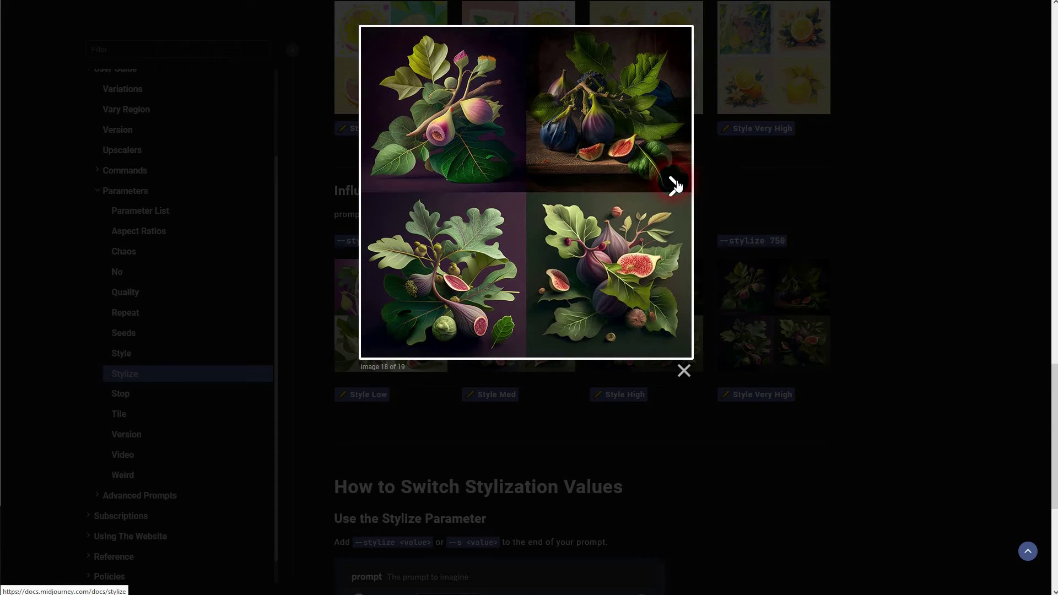
{"action": "left_click", "coordinate": [675, 183]}
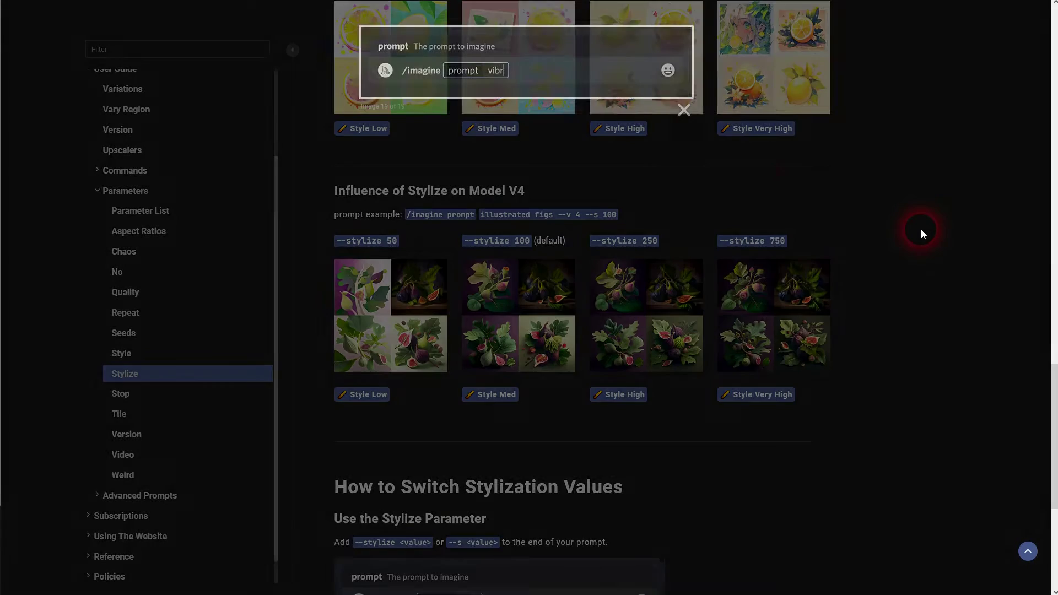
{"action": "left_click", "coordinate": [692, 140]}
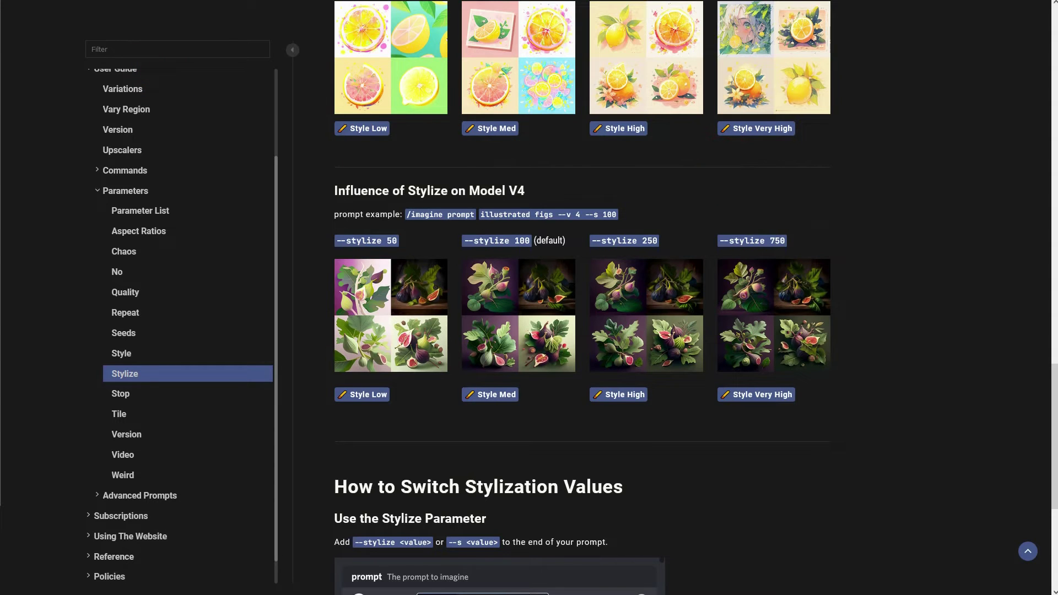
Back in Discord, preview the tree-icon grid, then upscale image #4 with U4
{"action": "key", "text": "alt+Tab"}
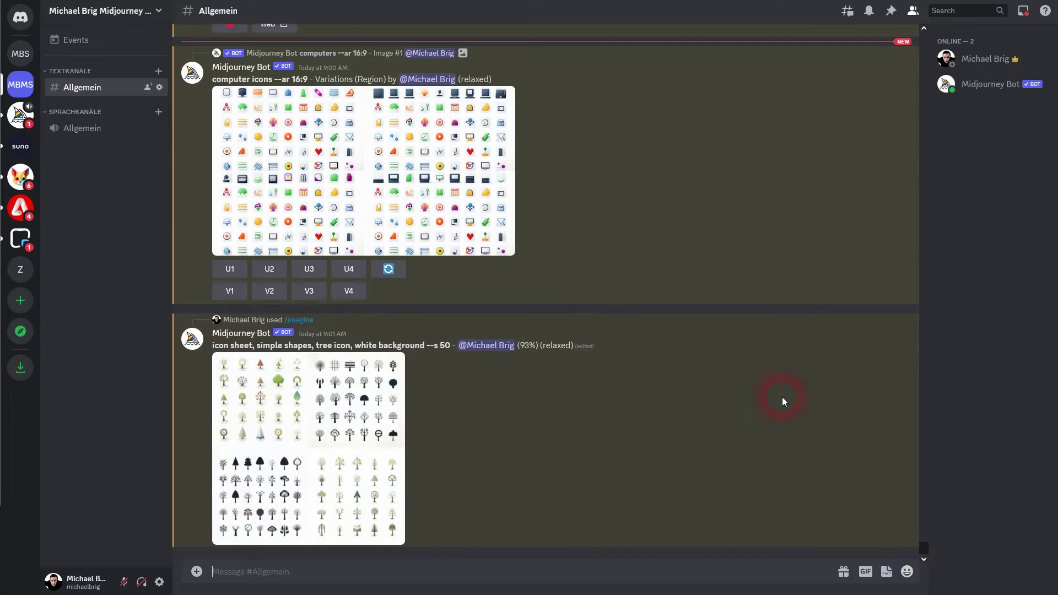
{"action": "left_click", "coordinate": [337, 379]}
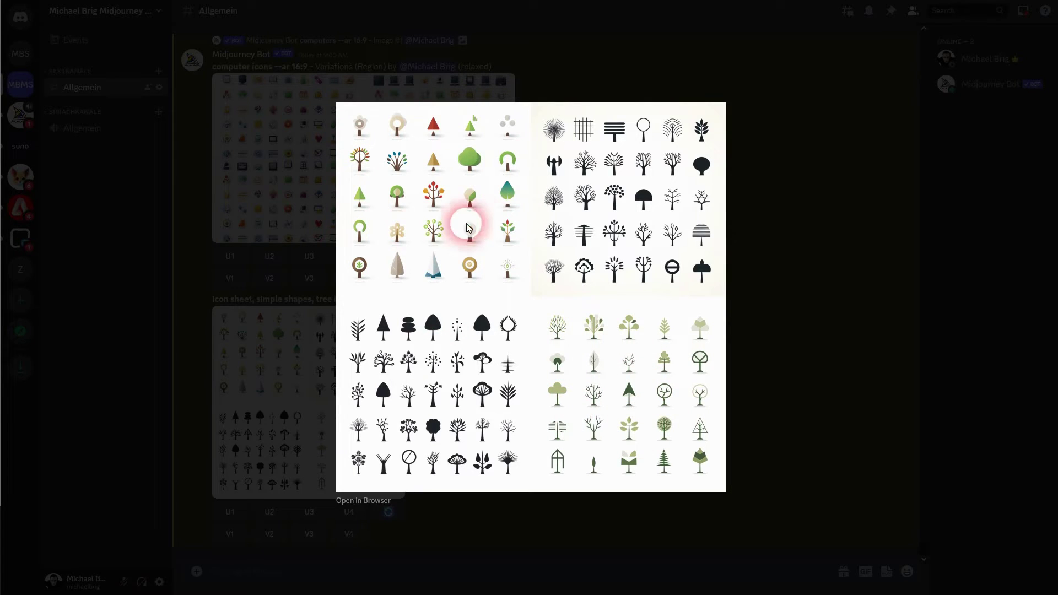
{"action": "left_click", "coordinate": [825, 287]}
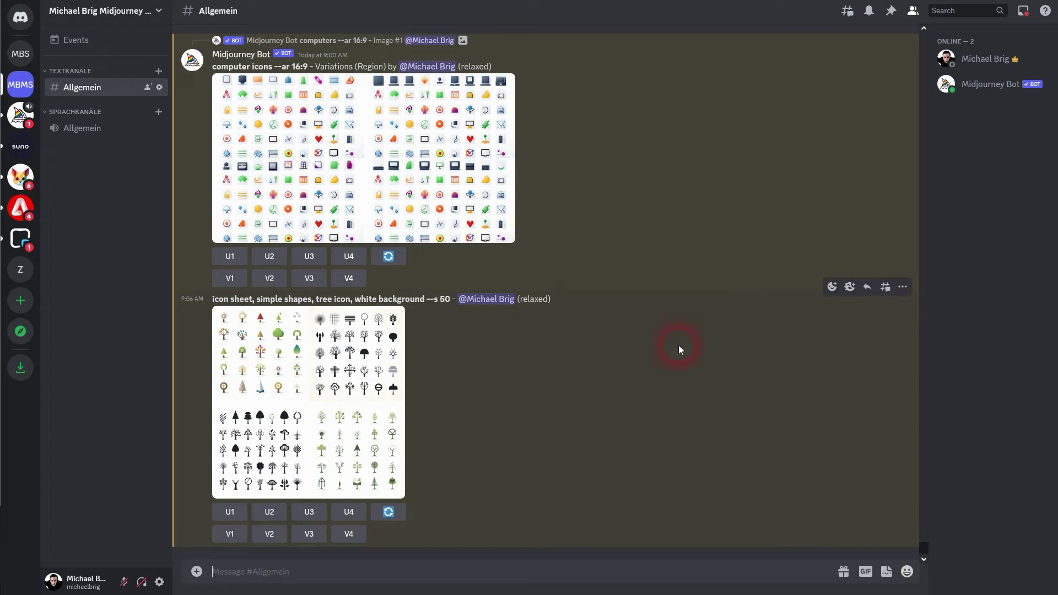
{"action": "left_click", "coordinate": [352, 516]}
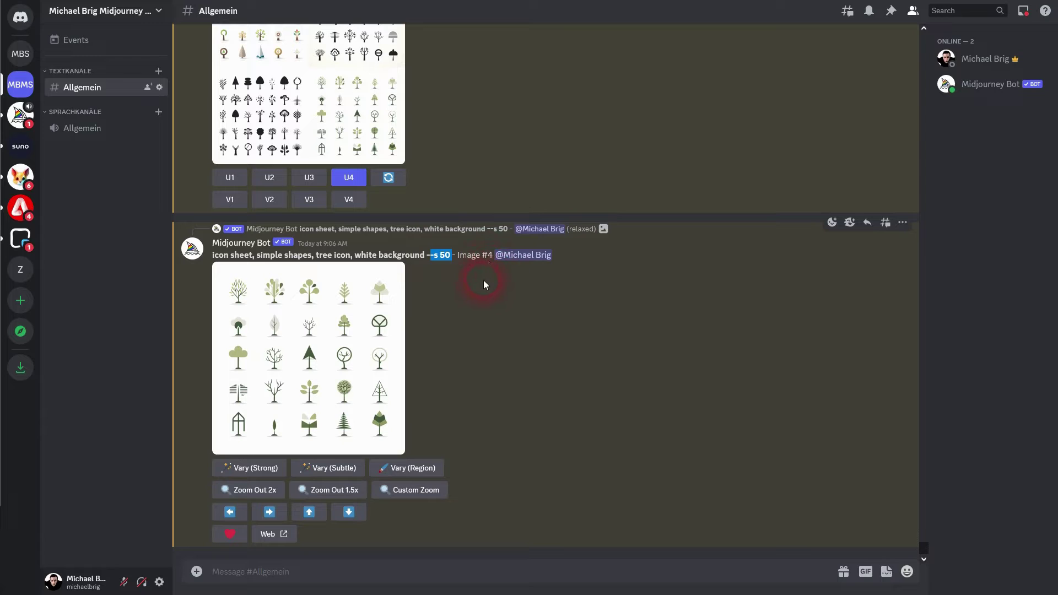
Send /settings to the bot and toggle Remix mode off and back on
{"action": "left_click", "coordinate": [267, 576]}
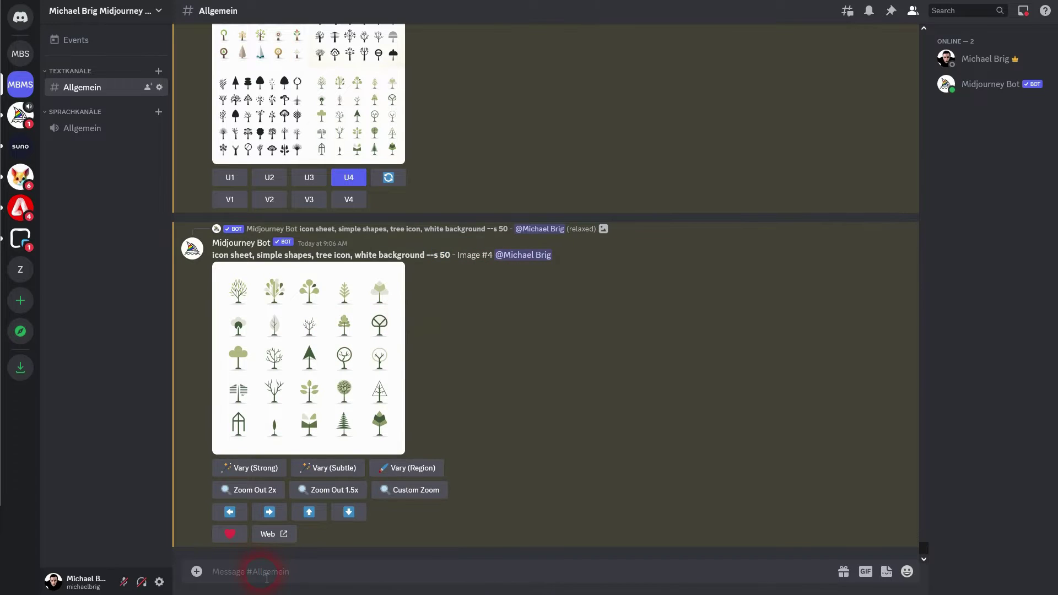
{"action": "type", "text": "/se"}
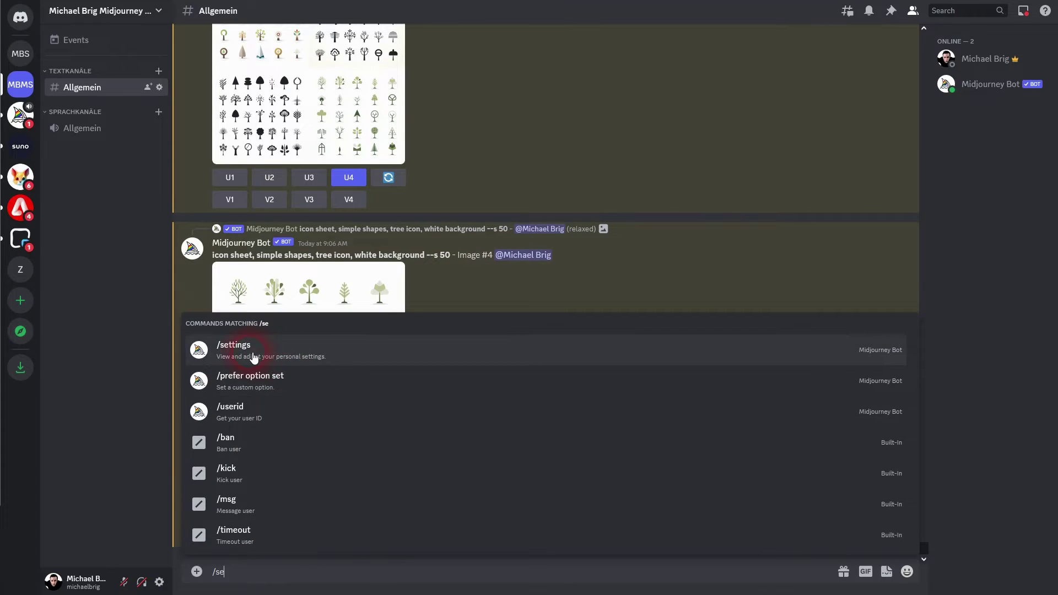
{"action": "left_click", "coordinate": [254, 357]}
{"action": "key", "text": "Return"}
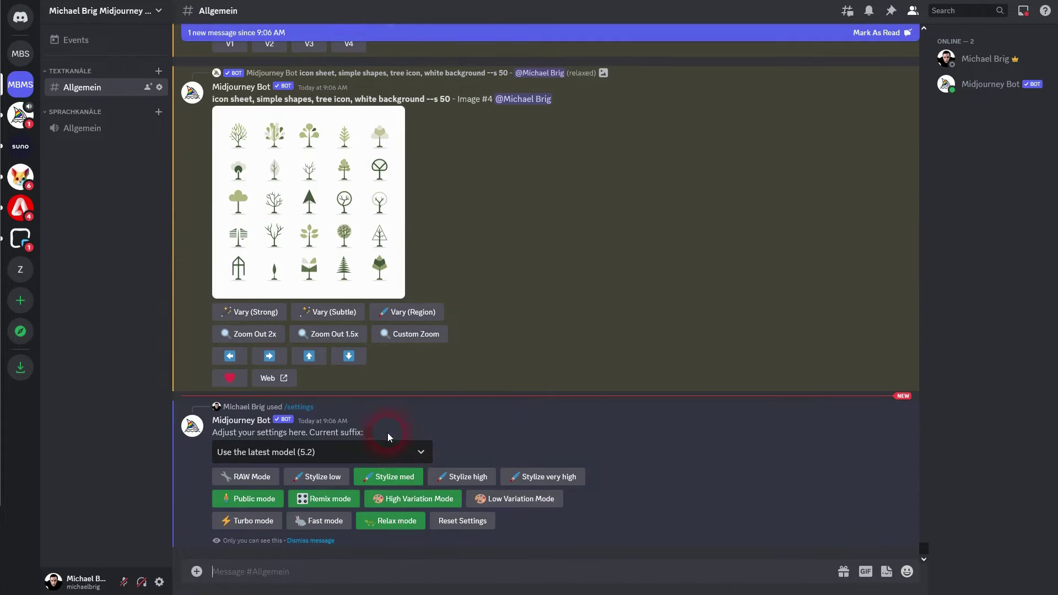
{"action": "left_click", "coordinate": [325, 499]}
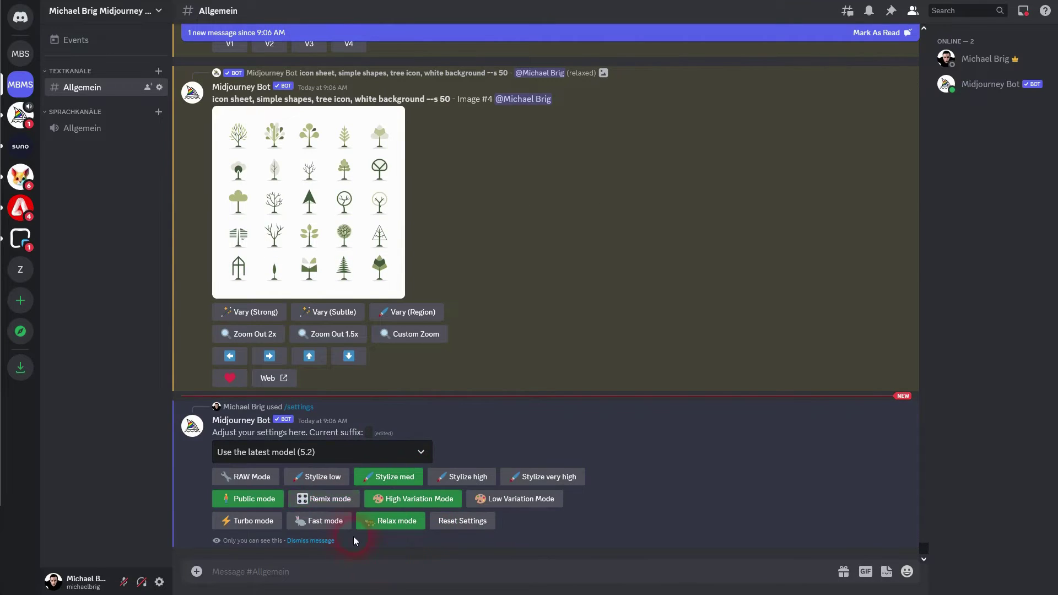
{"action": "left_click", "coordinate": [327, 499]}
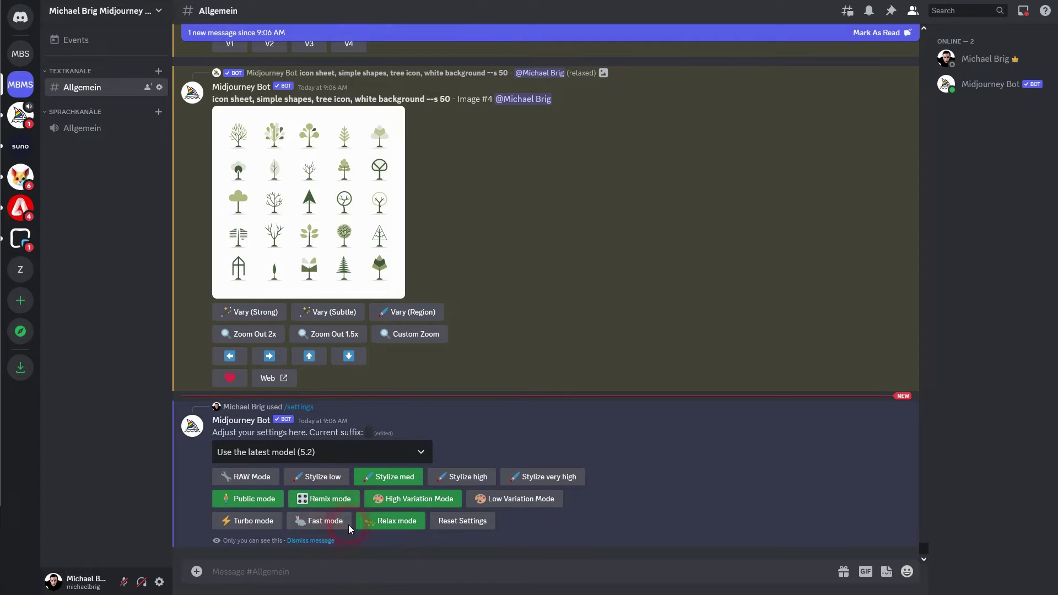
{"action": "scroll", "coordinate": [480, 322], "scroll_direction": "up", "scroll_amount": 2}
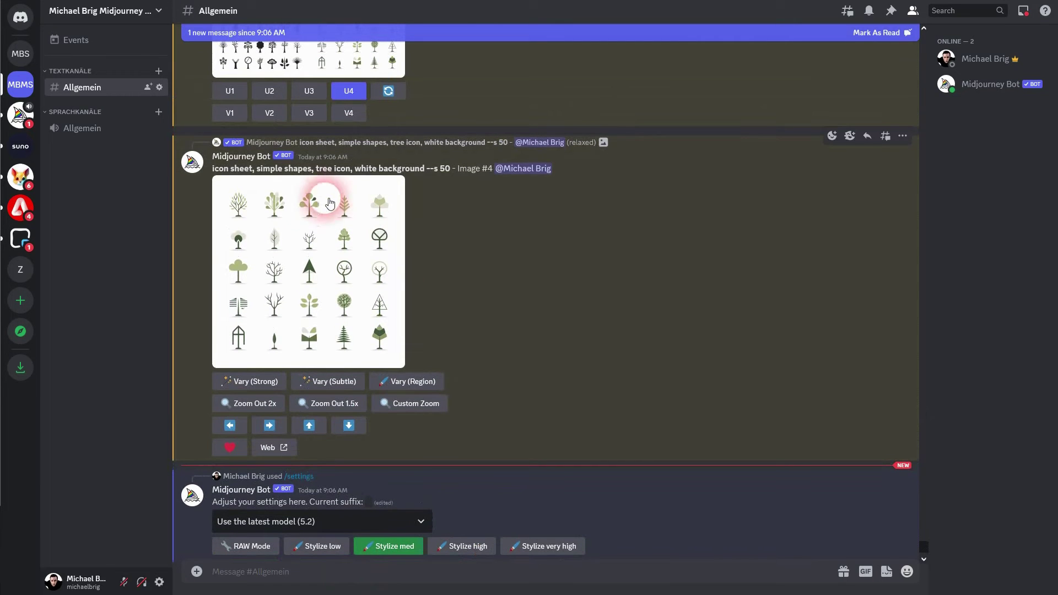
Open Vary (Region) on the upscaled tree sheet, trying then undoing a top-row selection
{"action": "left_click", "coordinate": [414, 384]}
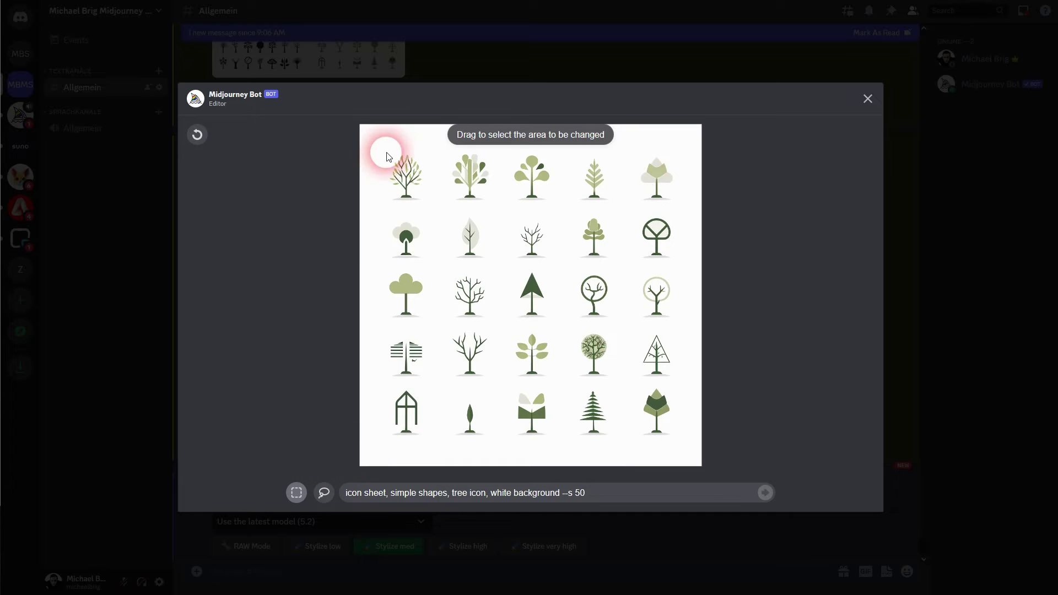
{"action": "left_click_drag", "start_coordinate": [378, 142], "coordinate": [472, 191]}
{"action": "left_click_drag", "start_coordinate": [543, 213], "coordinate": [685, 211]}
{"action": "left_click", "coordinate": [604, 494]}
{"action": "left_click_drag", "start_coordinate": [510, 501], "coordinate": [338, 506]}
{"action": "type", "text": "car icons"}
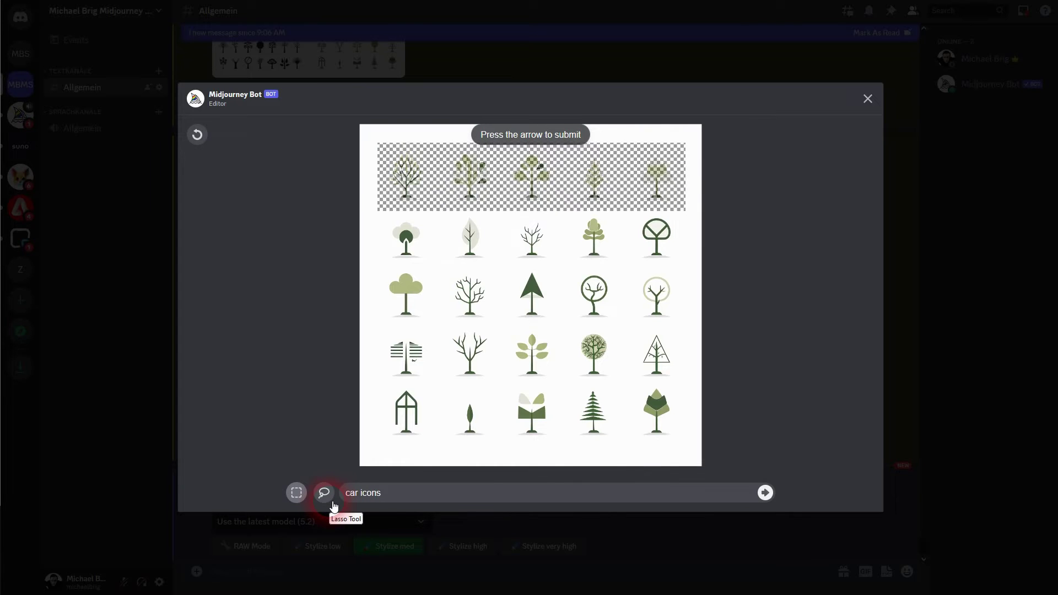
{"action": "left_click", "coordinate": [522, 166]}
{"action": "left_click", "coordinate": [424, 174]}
{"action": "left_click", "coordinate": [208, 132]}
Select the second row of trees and submit it with the prompt 'car icons'
{"action": "left_click_drag", "start_coordinate": [369, 207], "coordinate": [693, 276]}
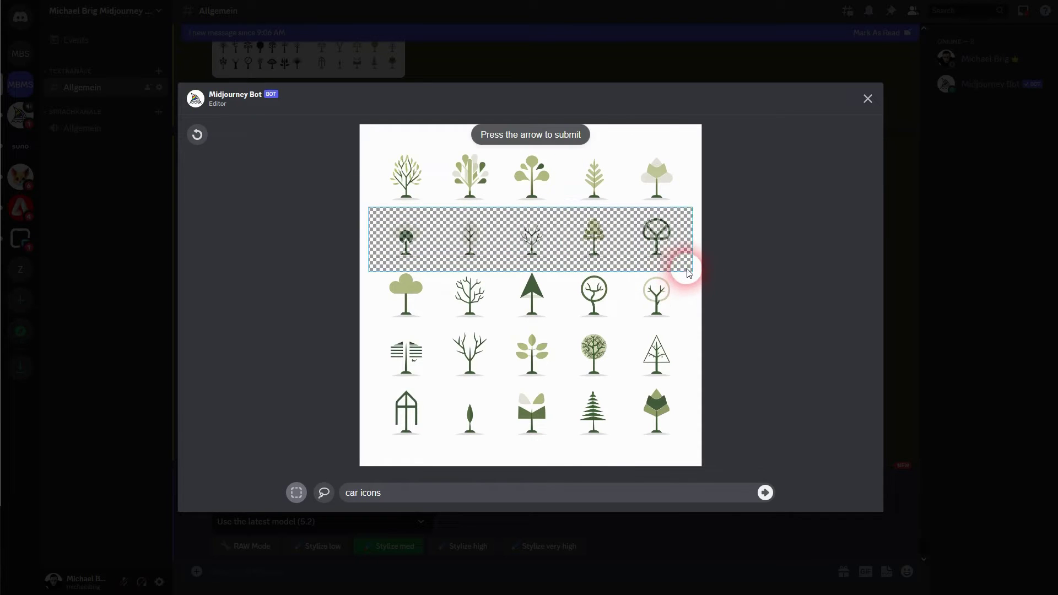
{"action": "left_click", "coordinate": [408, 490]}
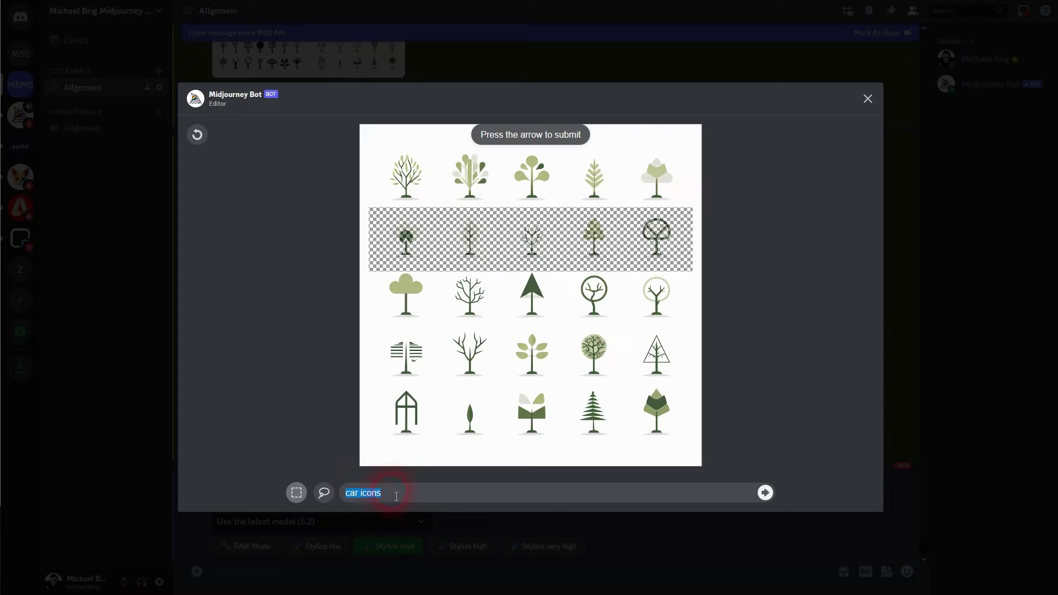
{"action": "type", "text": "cars"}
{"action": "key", "text": "BackSpace"}
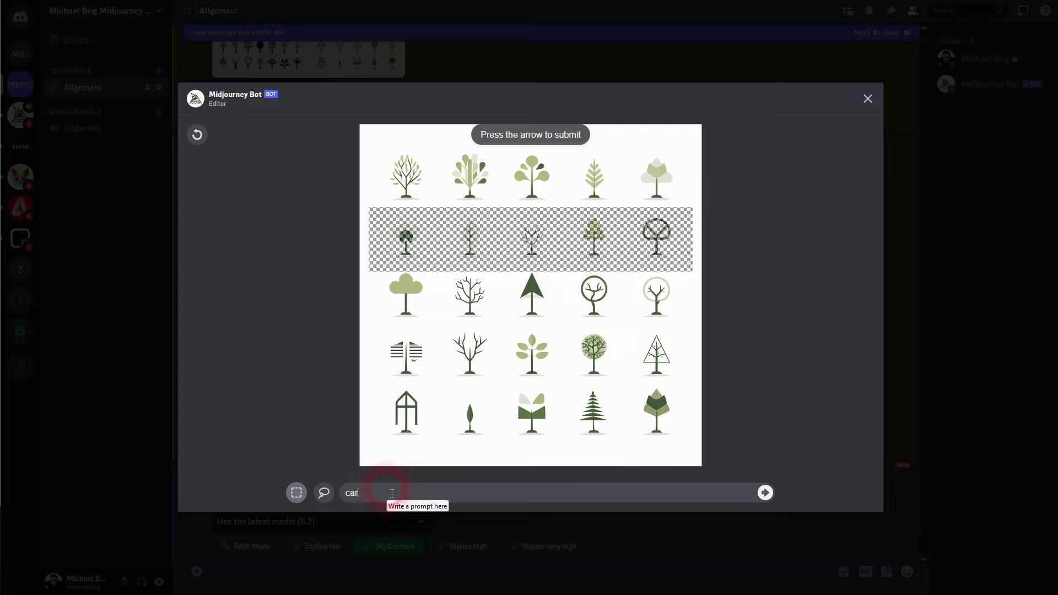
{"action": "left_click", "coordinate": [764, 493]}
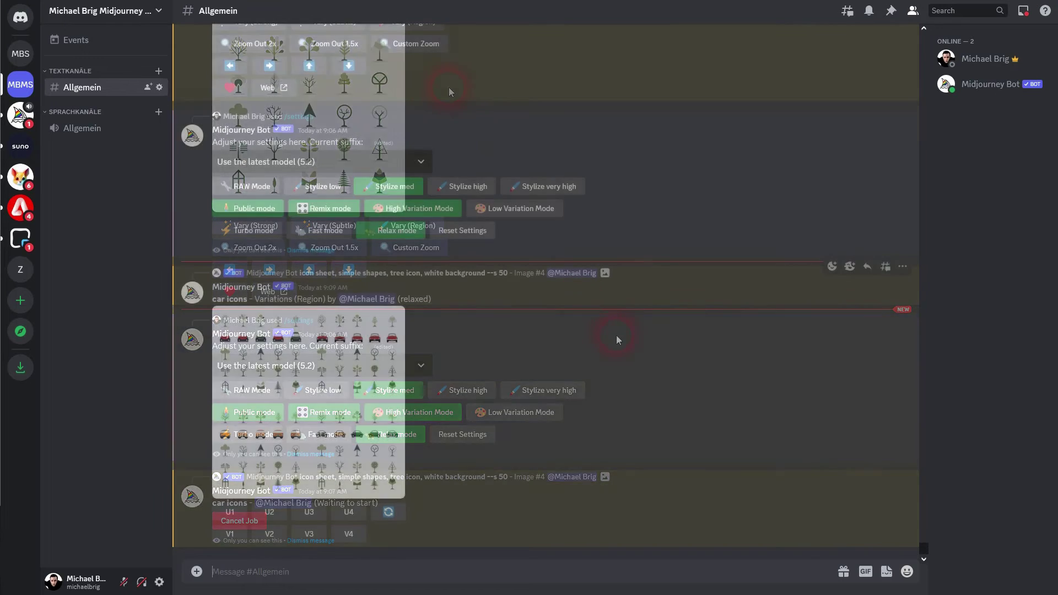
Open the finished car-icons variation grid in the image viewer
{"action": "left_click", "coordinate": [336, 400]}
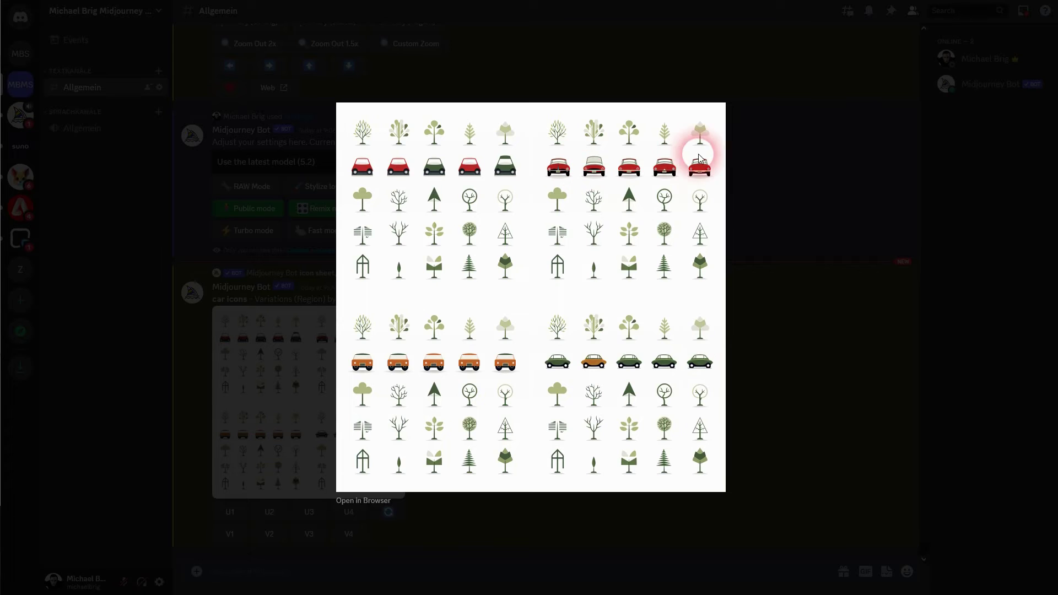
Close the viewer and upscale the second car variation with U2
{"action": "left_click", "coordinate": [809, 253]}
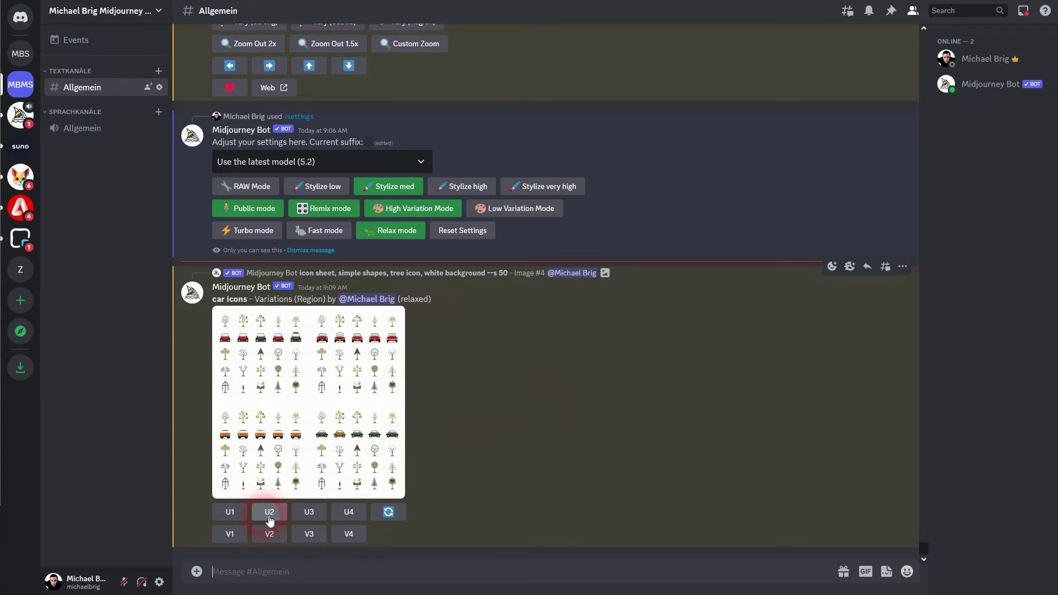
{"action": "left_click", "coordinate": [269, 515]}
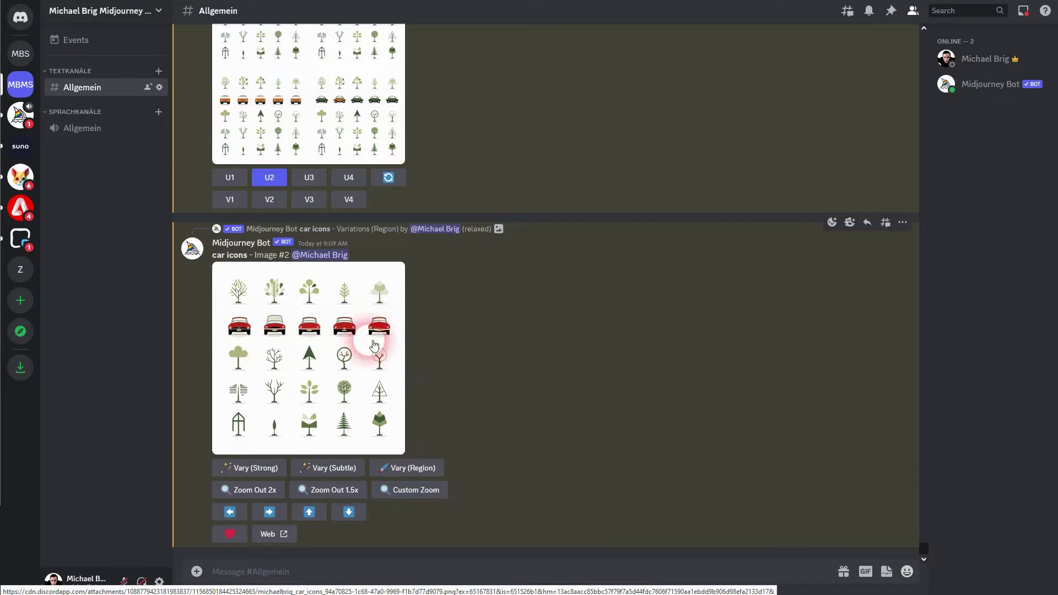
Select the red-car sheet's third tree row and submit it with the prompt 'motorbike icons'
{"action": "left_click", "coordinate": [417, 468]}
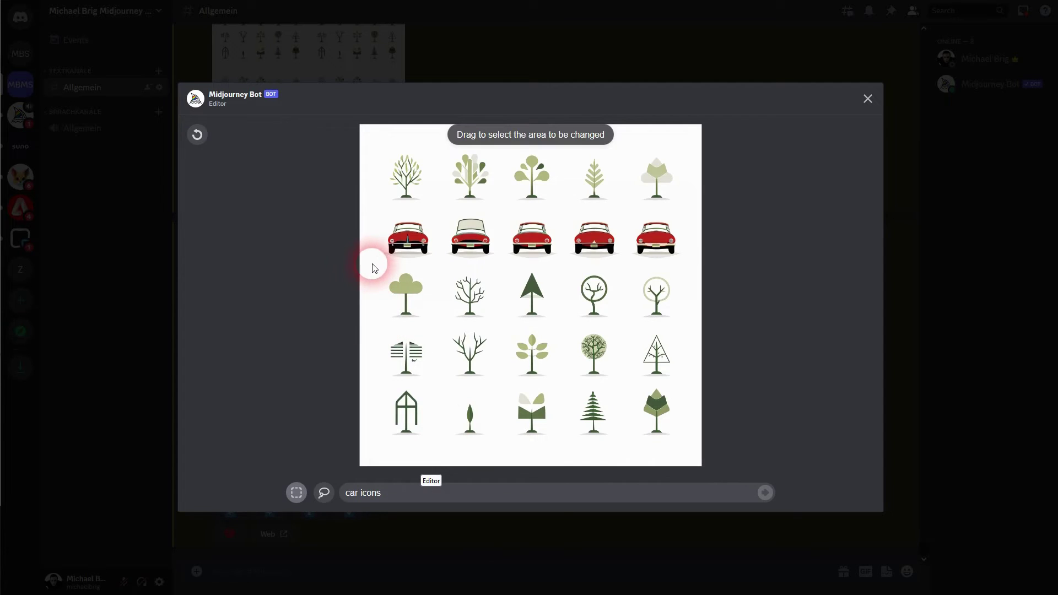
{"action": "left_click_drag", "start_coordinate": [372, 263], "coordinate": [689, 320]}
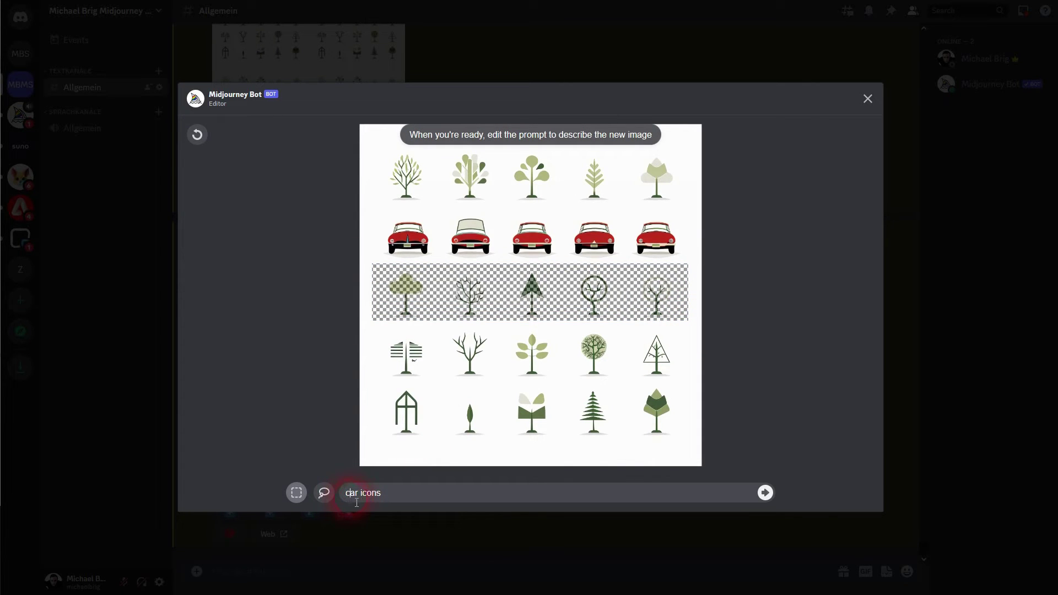
{"action": "type", "text": "motorbike"}
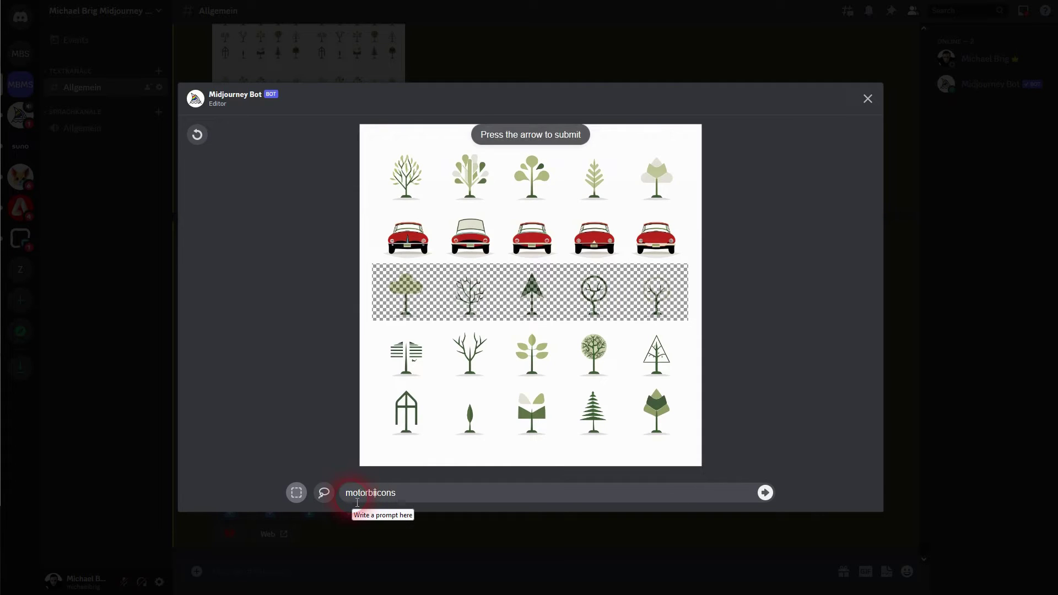
{"action": "left_click", "coordinate": [766, 493]}
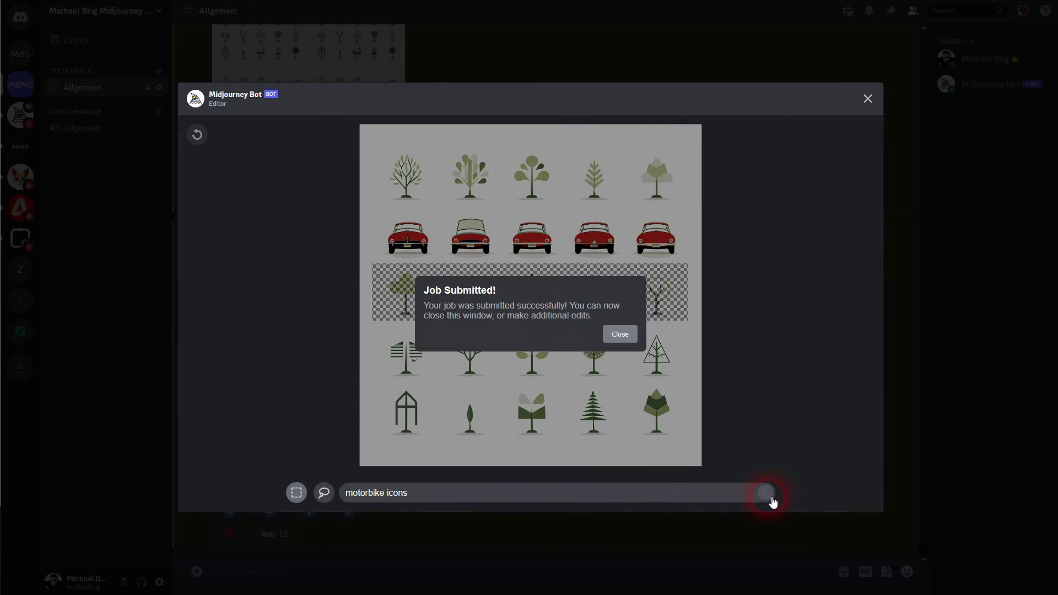
{"action": "key", "text": "Escape"}
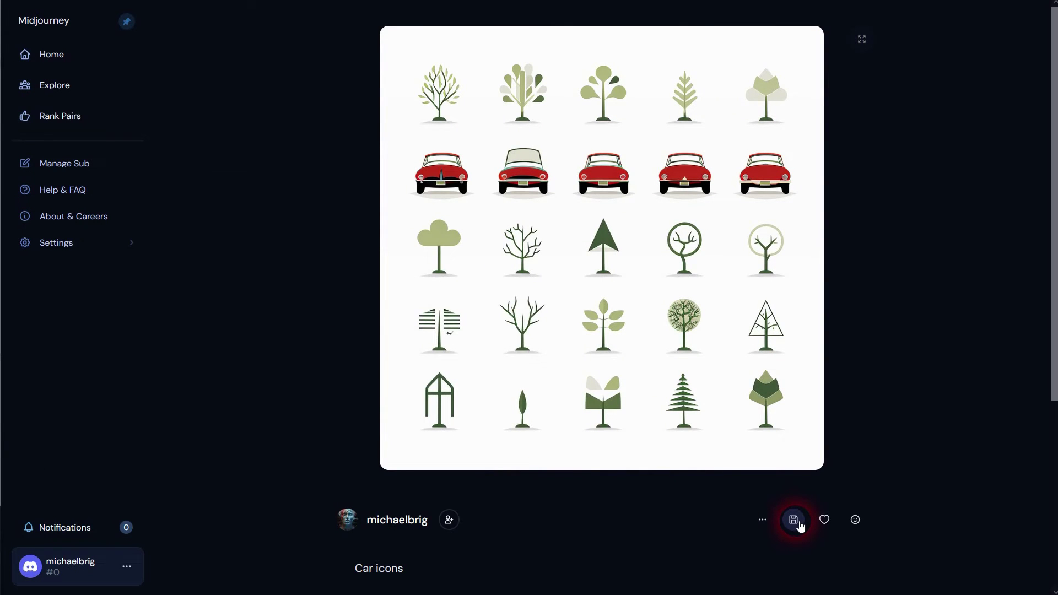
Download the red-car icon sheet as a PNG and close the downloads list
{"action": "left_click", "coordinate": [794, 520]}
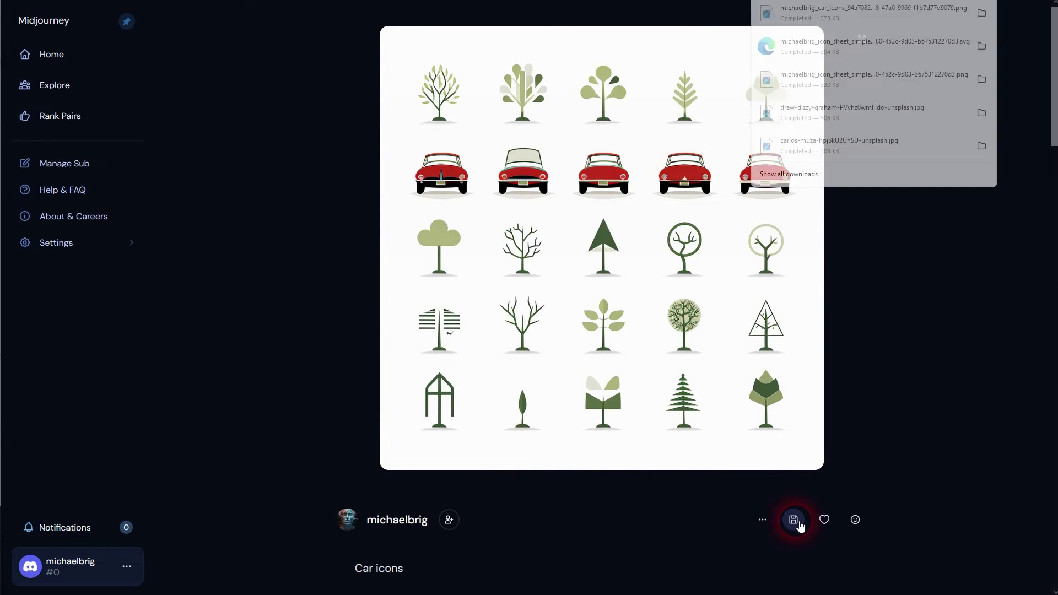
{"action": "left_click", "coordinate": [962, 290]}
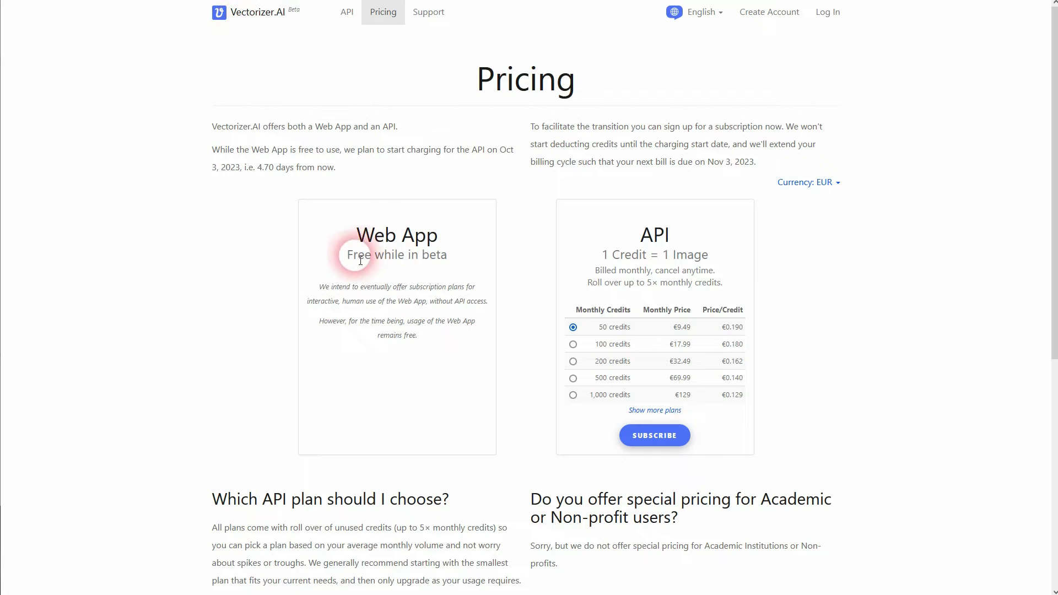
Upload the red-car icon PNG on the Vectorizer.AI home page for tracing
{"action": "left_click_drag", "start_coordinate": [345, 254], "coordinate": [458, 258]}
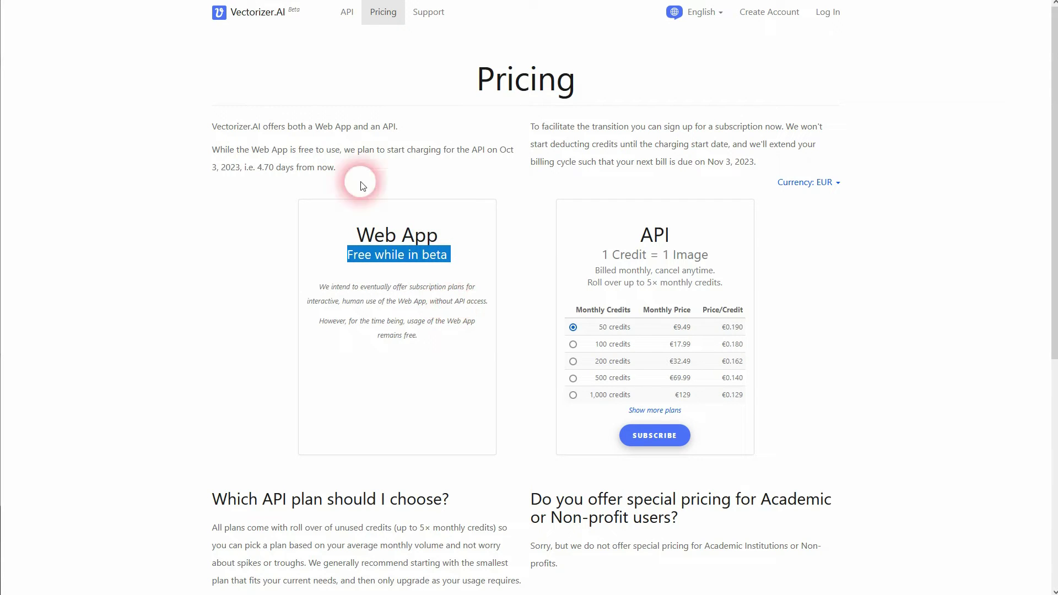
{"action": "left_click", "coordinate": [255, 21]}
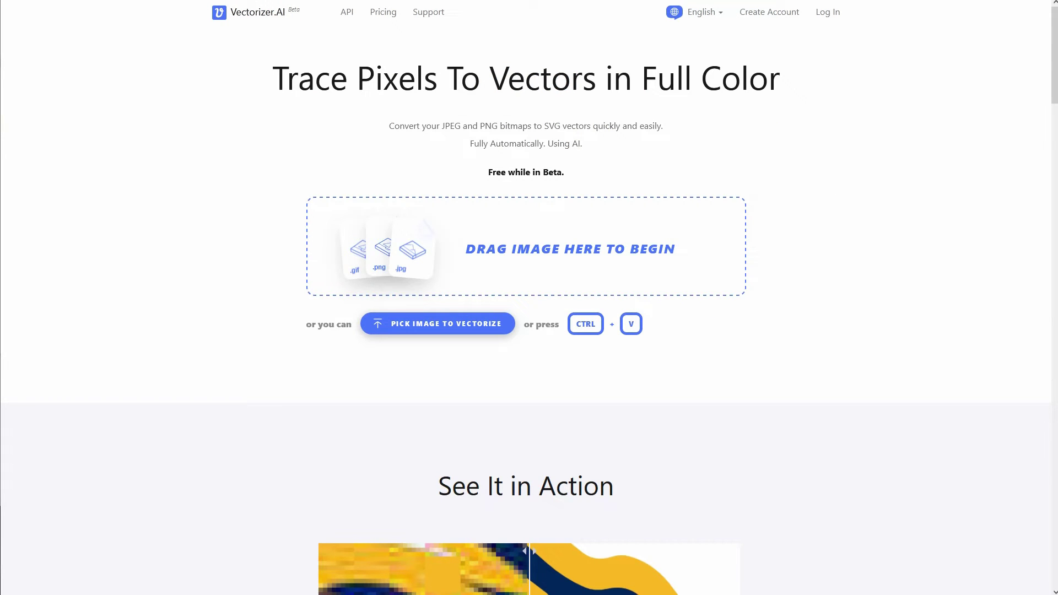
{"action": "left_click_drag", "start_coordinate": [1, 143], "coordinate": [537, 276]}
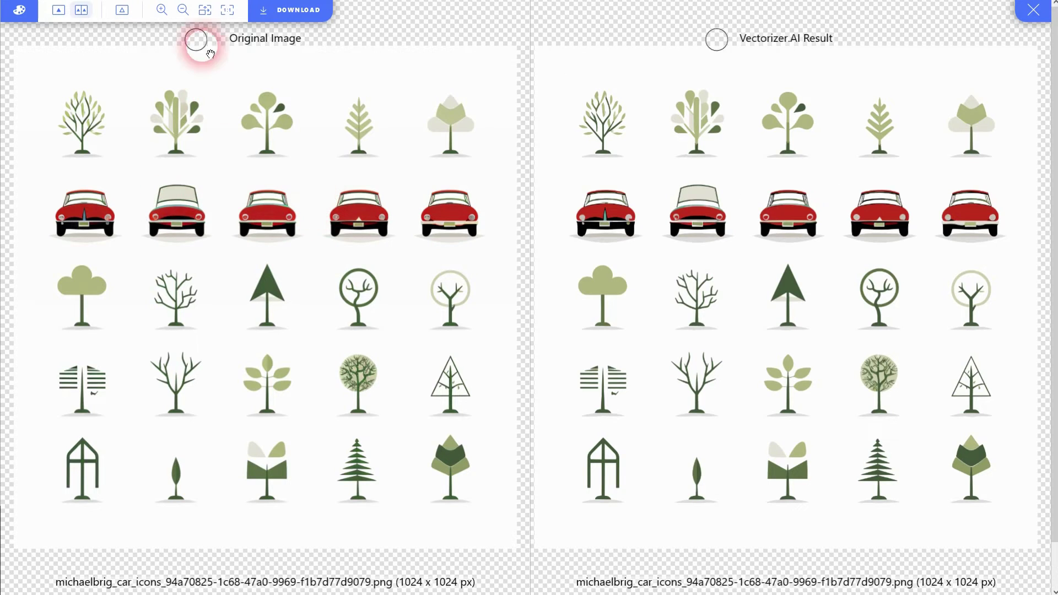
Zoom in three levels on the vectorized comparison to inspect the car icons, then zoom back out
{"action": "left_click", "coordinate": [162, 10]}
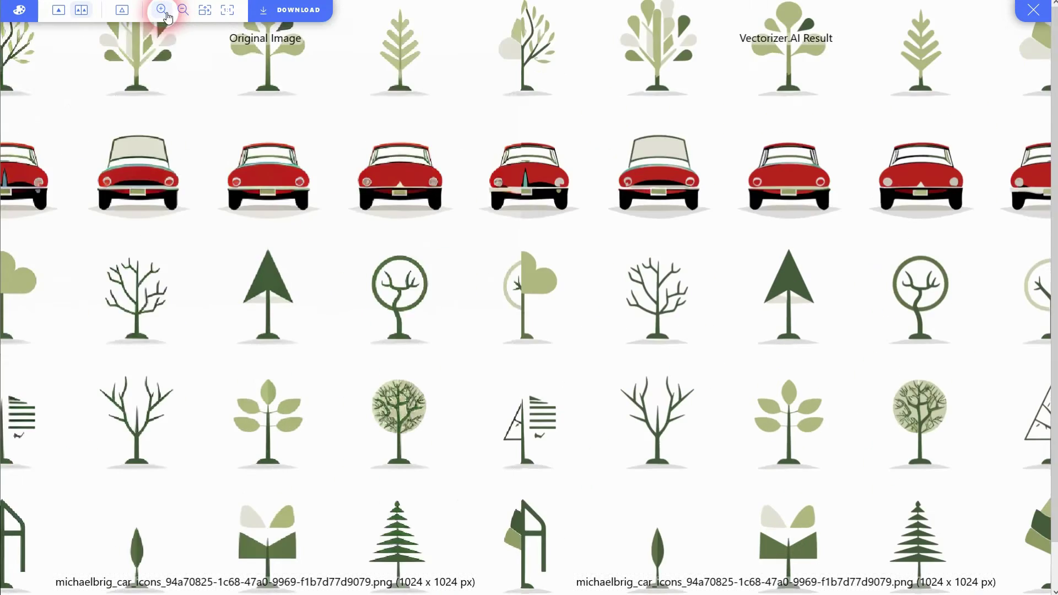
{"action": "left_click", "coordinate": [161, 10]}
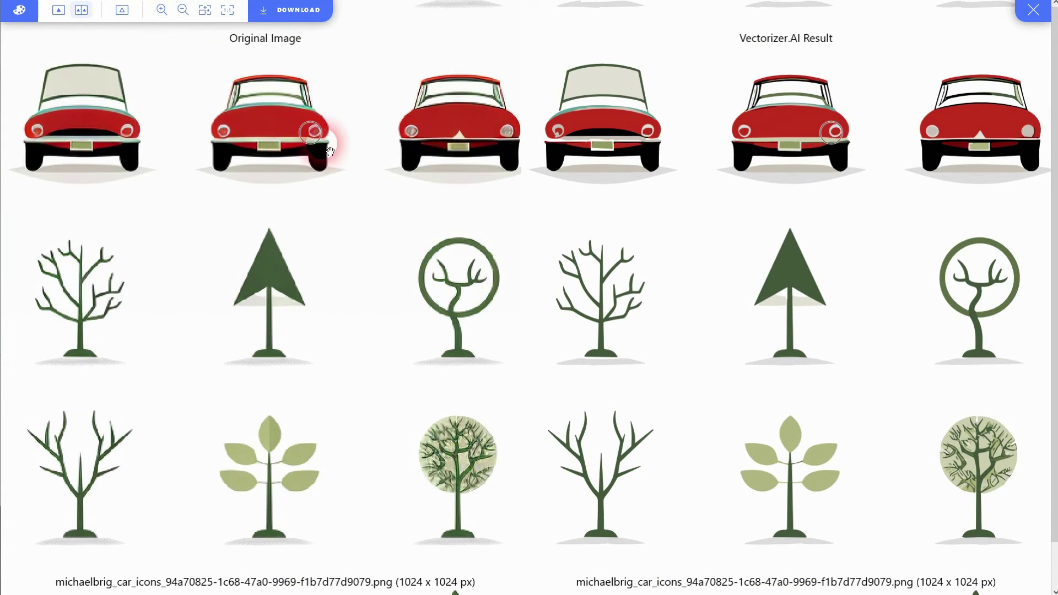
{"action": "left_click", "coordinate": [161, 10]}
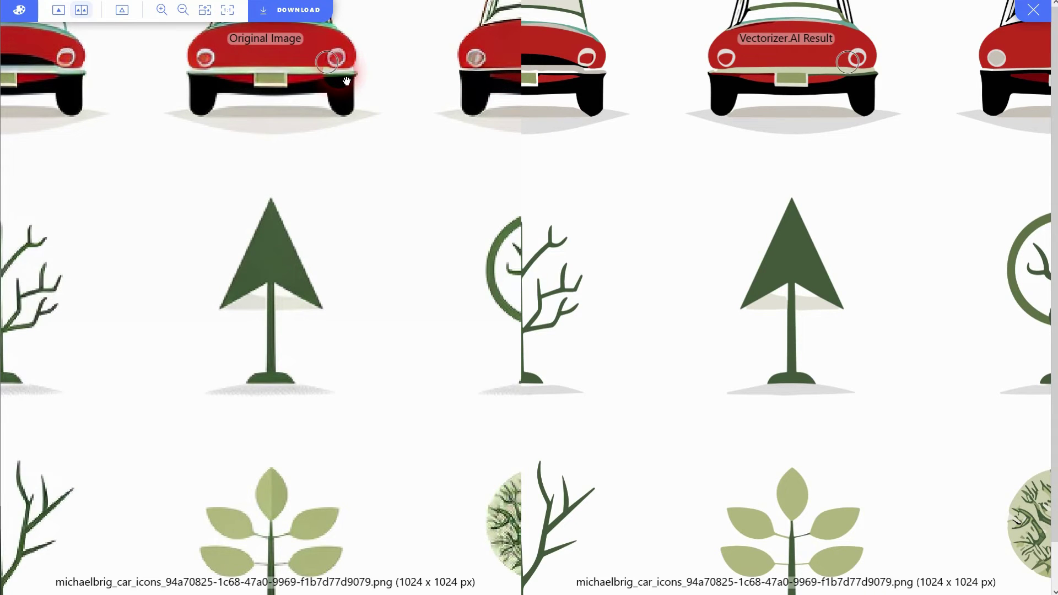
{"action": "left_click", "coordinate": [183, 10]}
Fit the whole icon grid, keep SVG format after briefly trying EPS, and download the 404 KB SVG
{"action": "left_click", "coordinate": [183, 10]}
{"action": "left_click", "coordinate": [297, 11]}
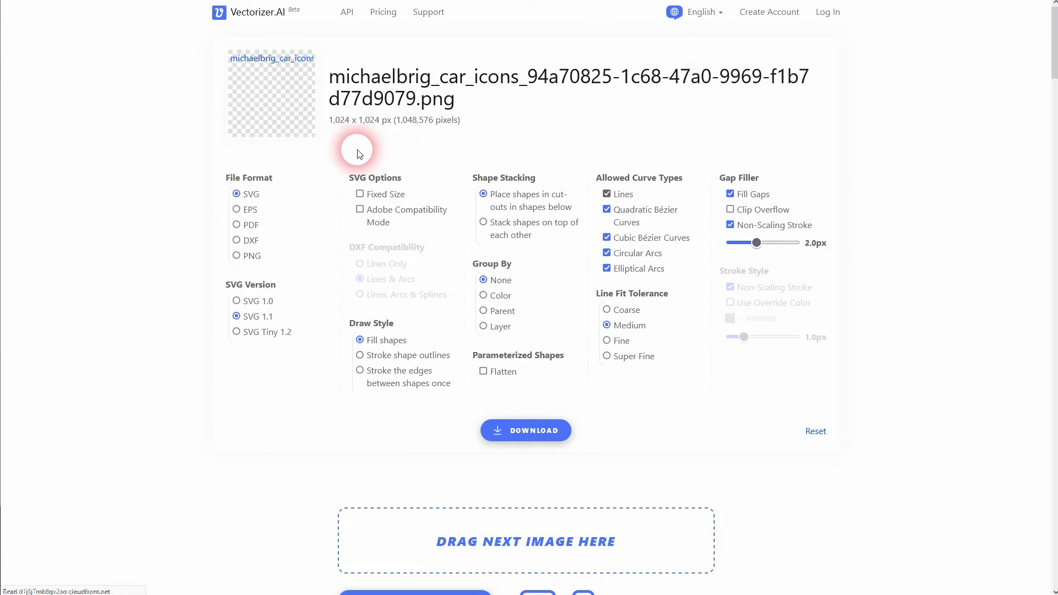
{"action": "left_click", "coordinate": [257, 197]}
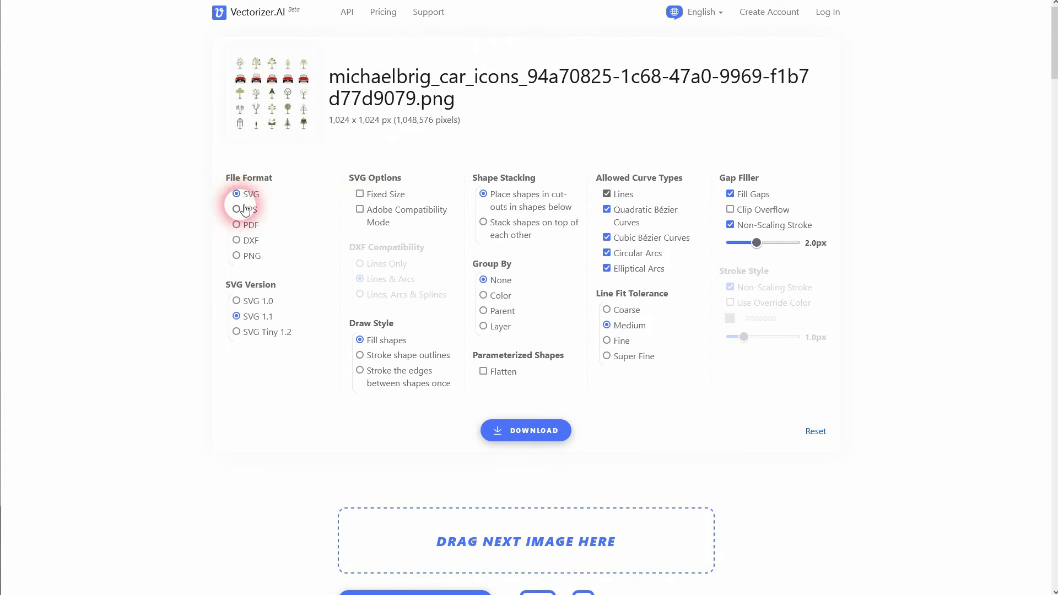
{"action": "left_click", "coordinate": [237, 210]}
{"action": "left_click", "coordinate": [236, 196]}
{"action": "left_click", "coordinate": [254, 196]}
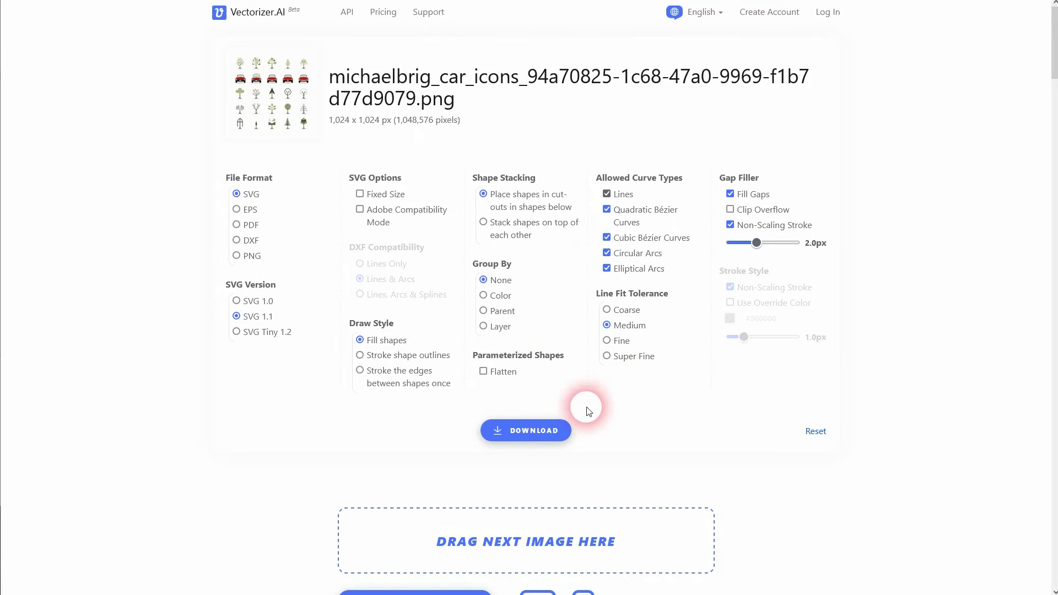
{"action": "left_click", "coordinate": [531, 431]}
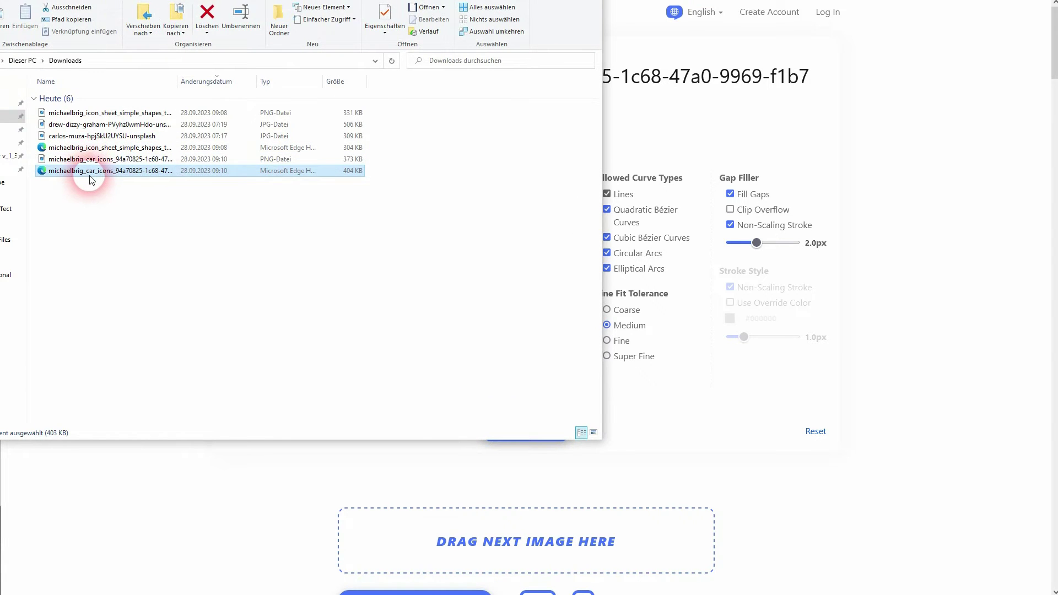
{"action": "right_click", "coordinate": [94, 177]}
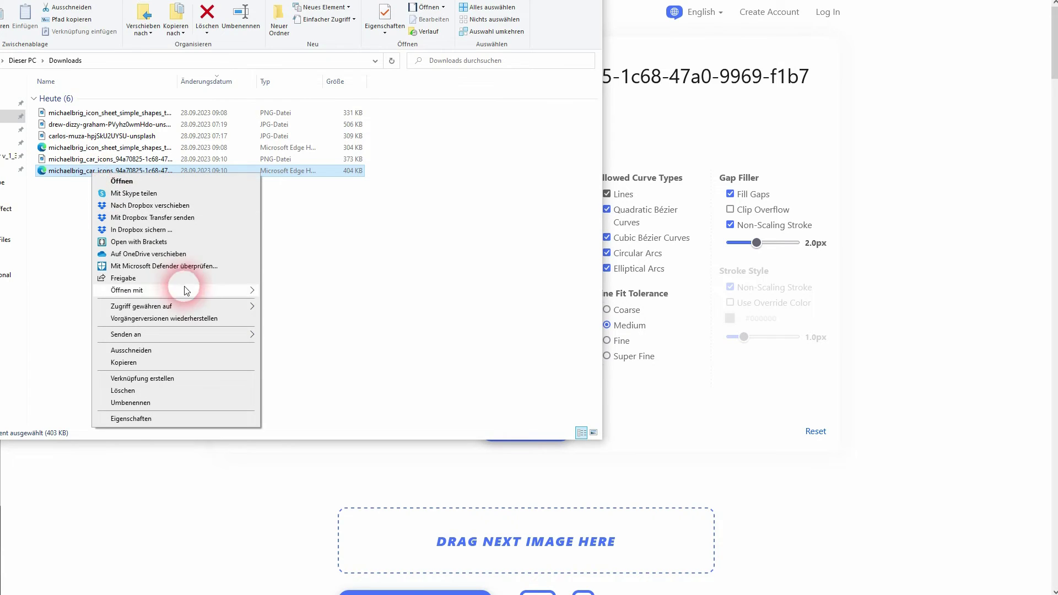
{"action": "mouse_move", "coordinate": [217, 288]}
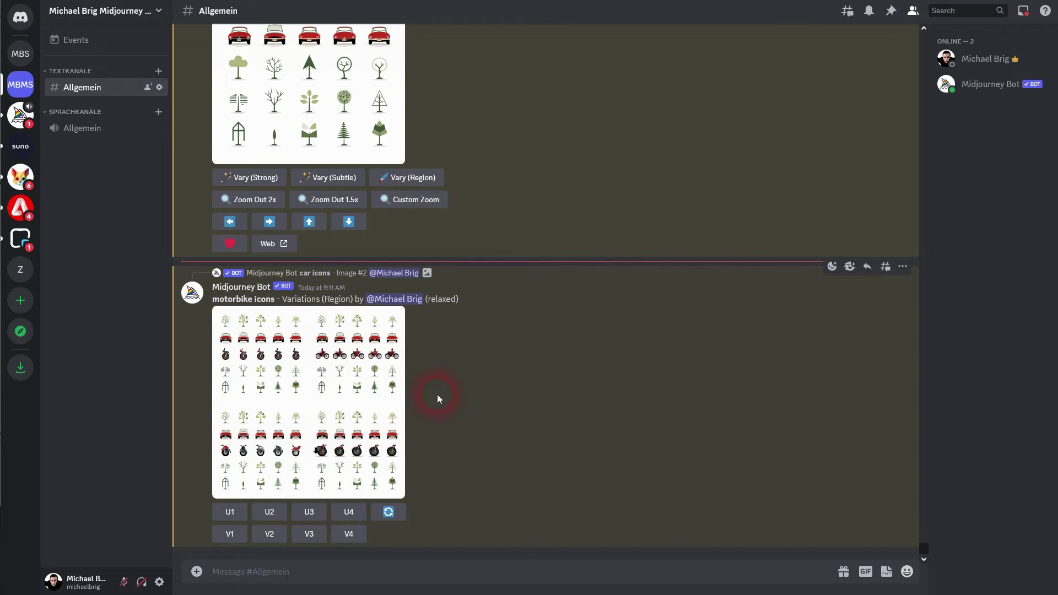
Compare the motorbike variations enlarged, then upscale image #2 with U2 and start Vary (Region)
{"action": "left_click", "coordinate": [338, 424]}
{"action": "left_click", "coordinate": [337, 426]}
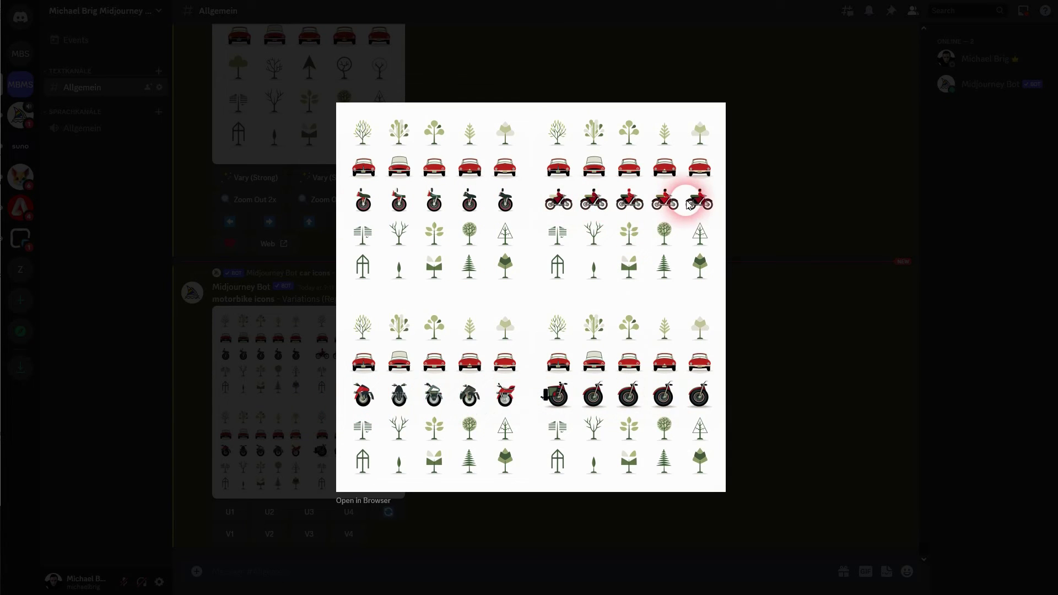
{"action": "left_click", "coordinate": [836, 269]}
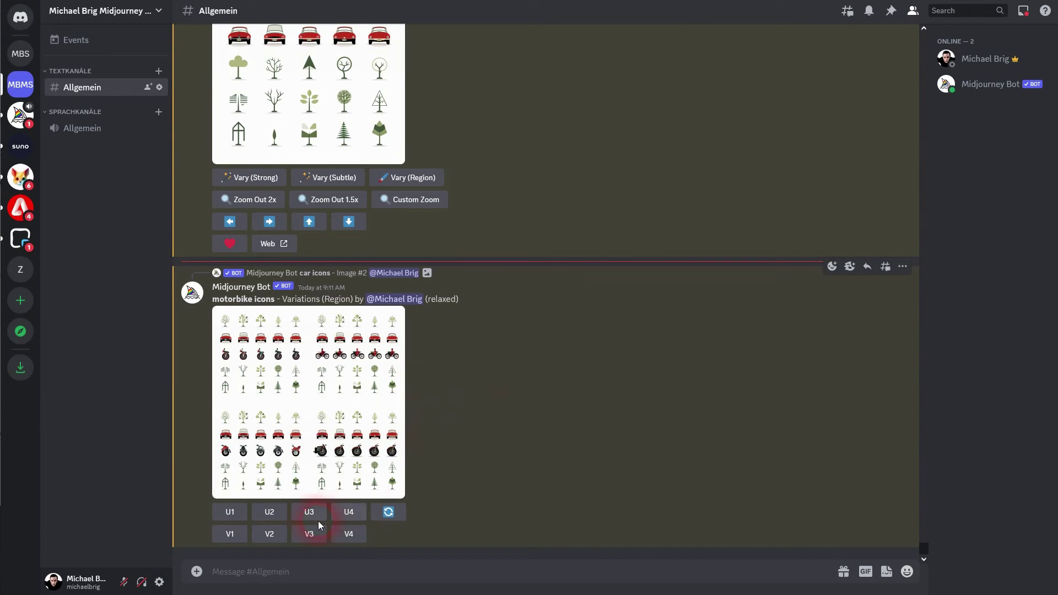
{"action": "left_click", "coordinate": [275, 511]}
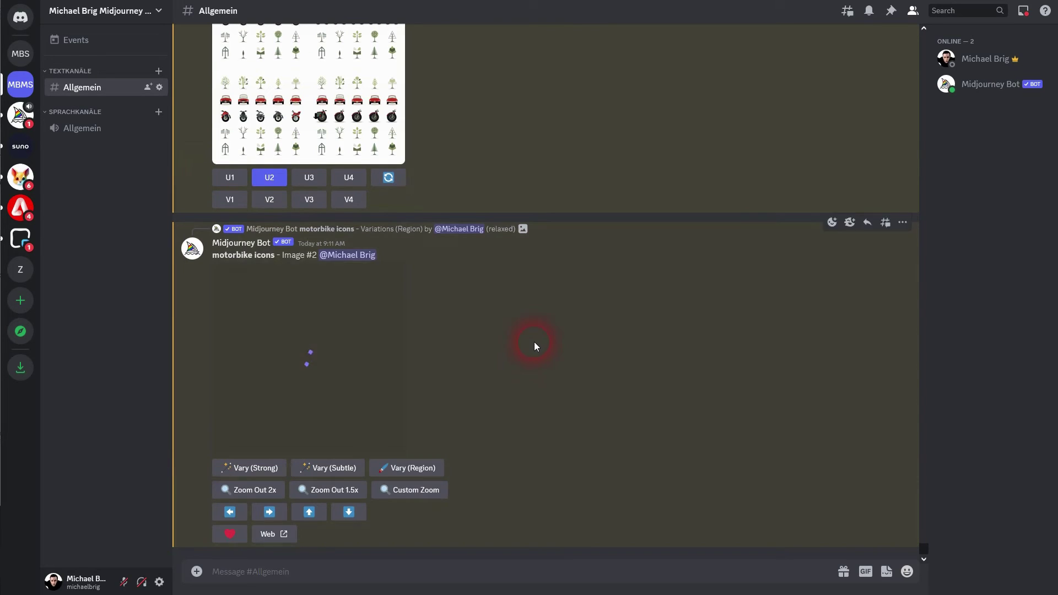
{"action": "left_click", "coordinate": [422, 474]}
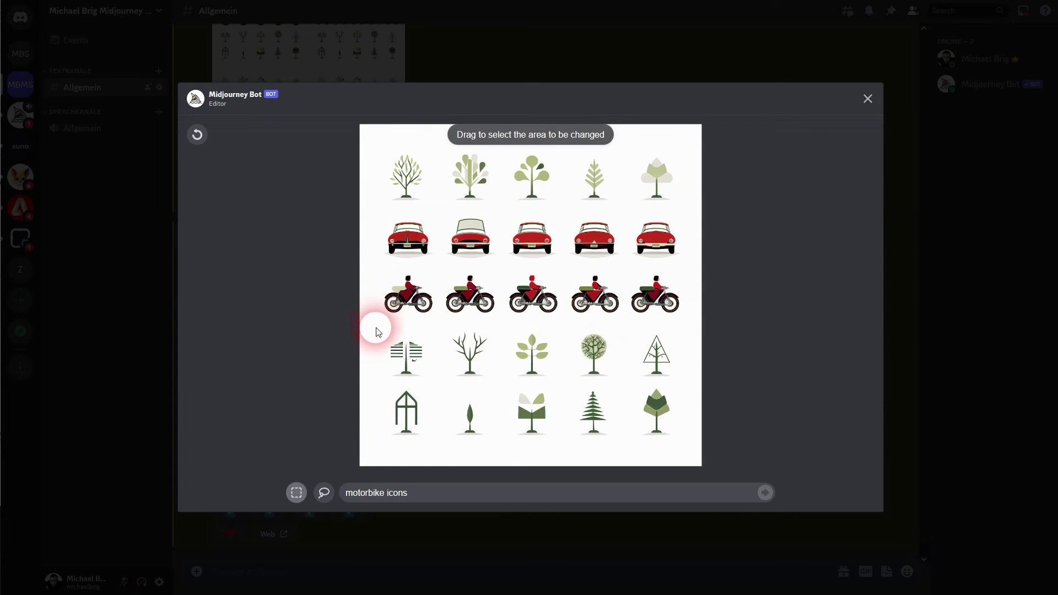
Select the fourth icon row and regenerate it with the prompt 'house icons'
{"action": "left_click_drag", "start_coordinate": [377, 330], "coordinate": [692, 379]}
{"action": "left_click", "coordinate": [395, 498]}
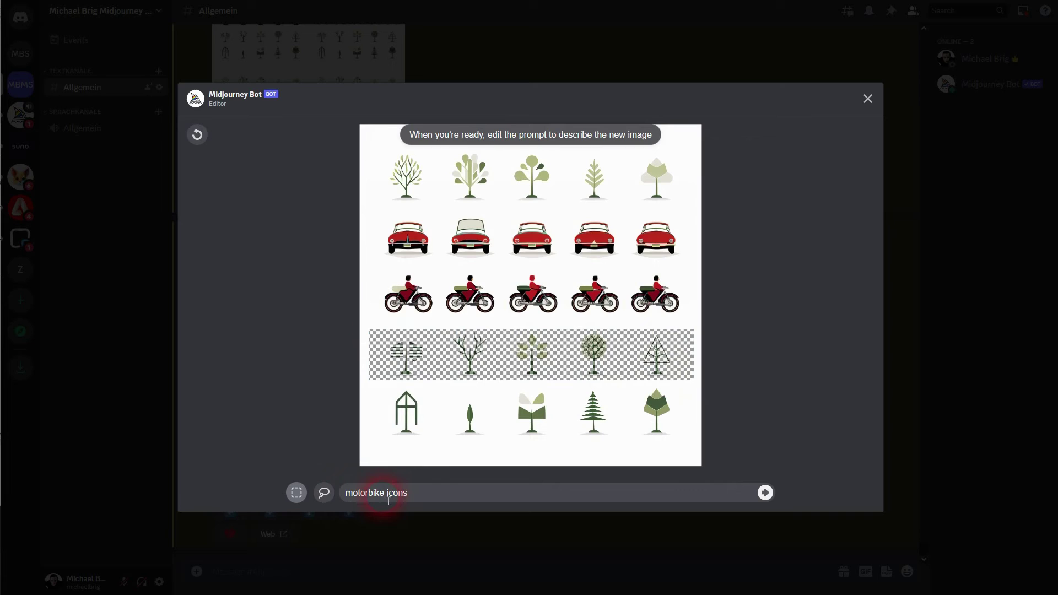
{"action": "type", "text": "house"}
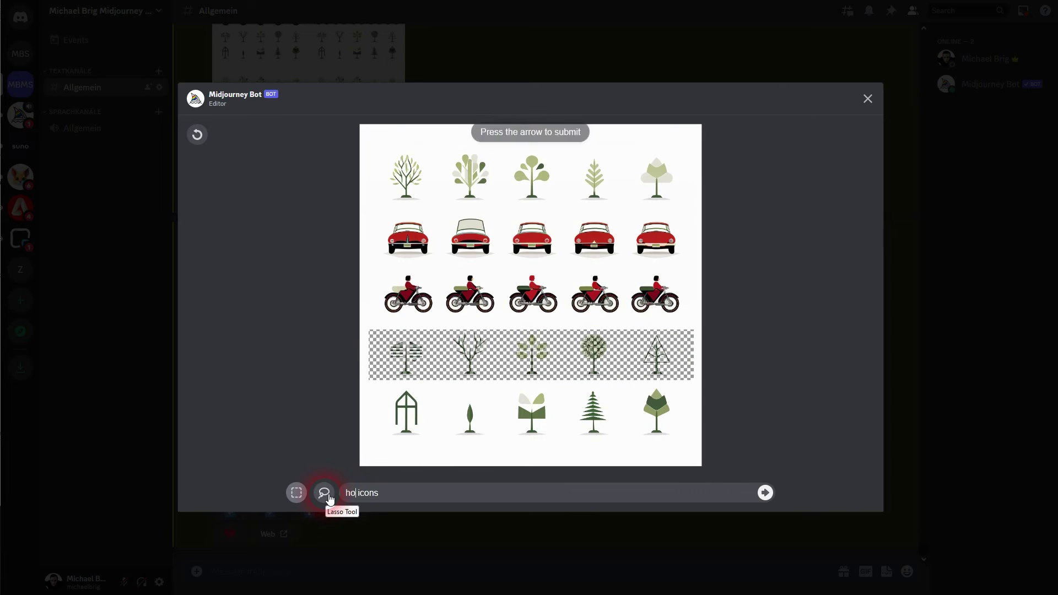
{"action": "left_click", "coordinate": [773, 496]}
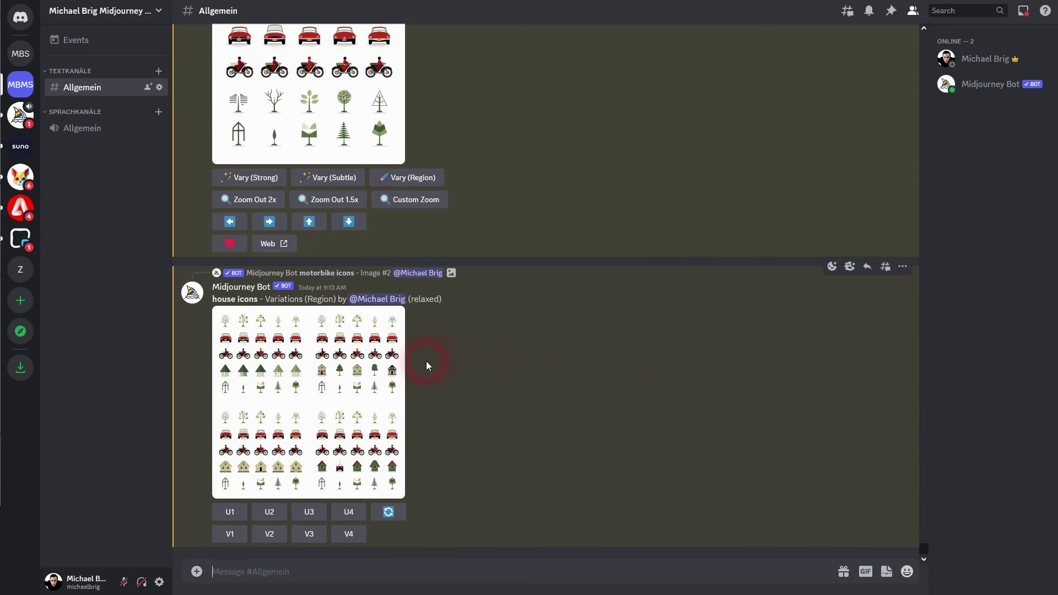
Compare the four house variations enlarged, then upscale image #3 with U3
{"action": "left_click", "coordinate": [284, 385]}
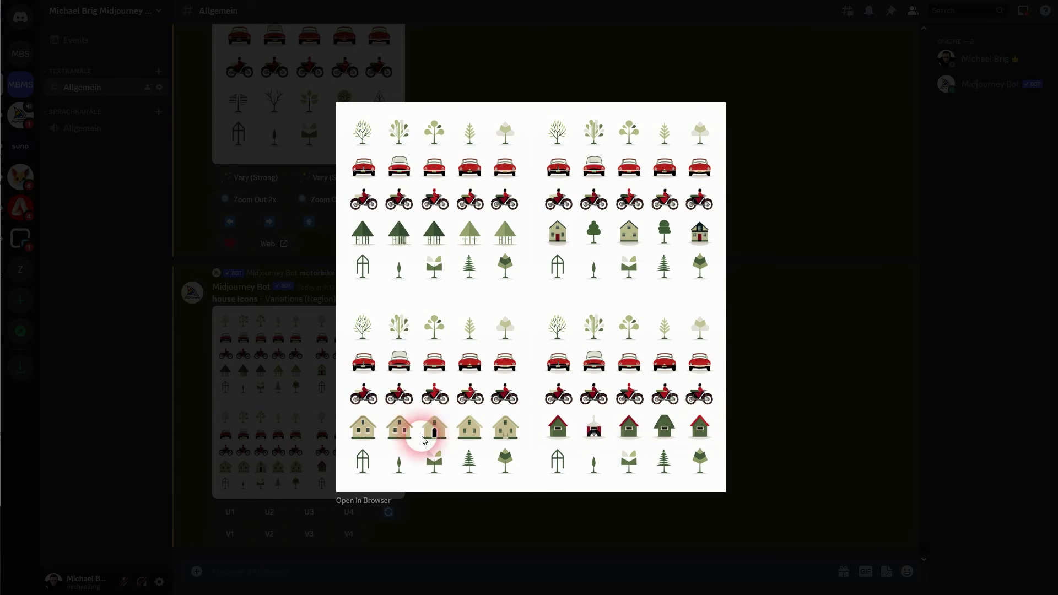
{"action": "left_click", "coordinate": [821, 389]}
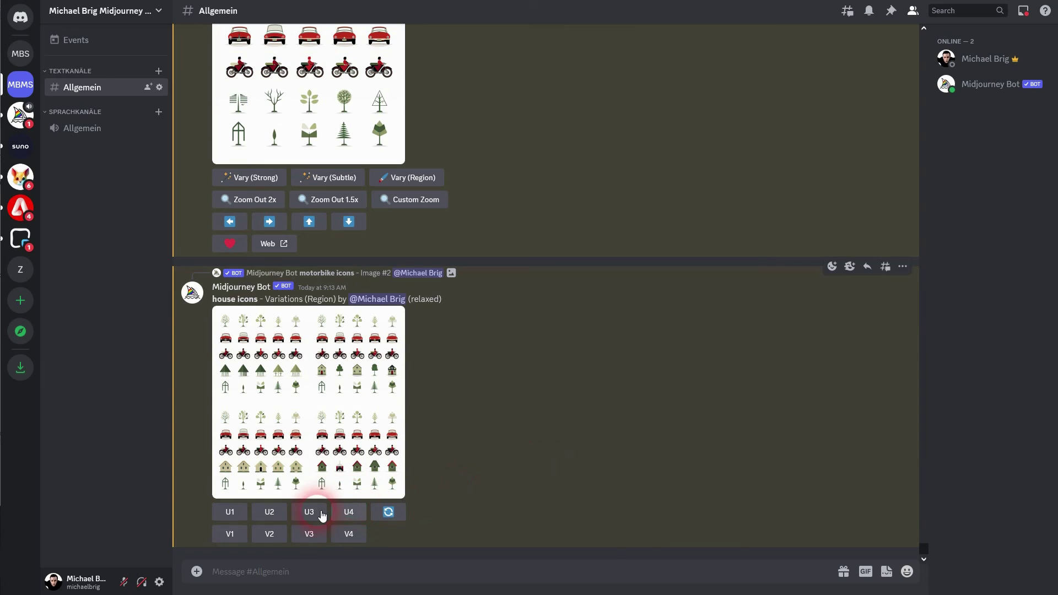
{"action": "left_click", "coordinate": [320, 515]}
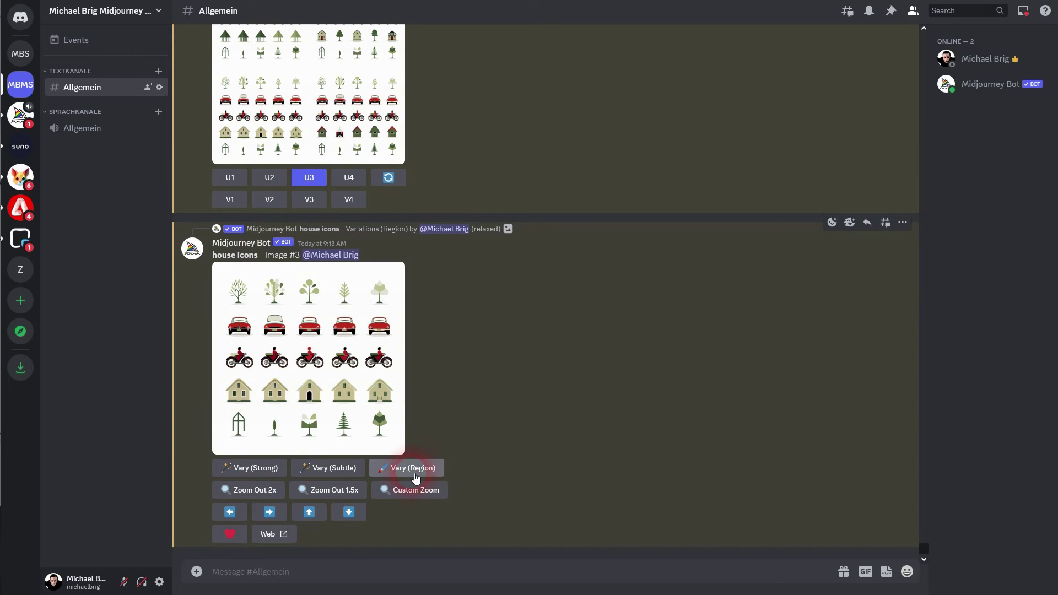
Select the bottom tree row of the house sheet and regenerate it with the prompt 'bridge icons'
{"action": "left_click", "coordinate": [416, 477]}
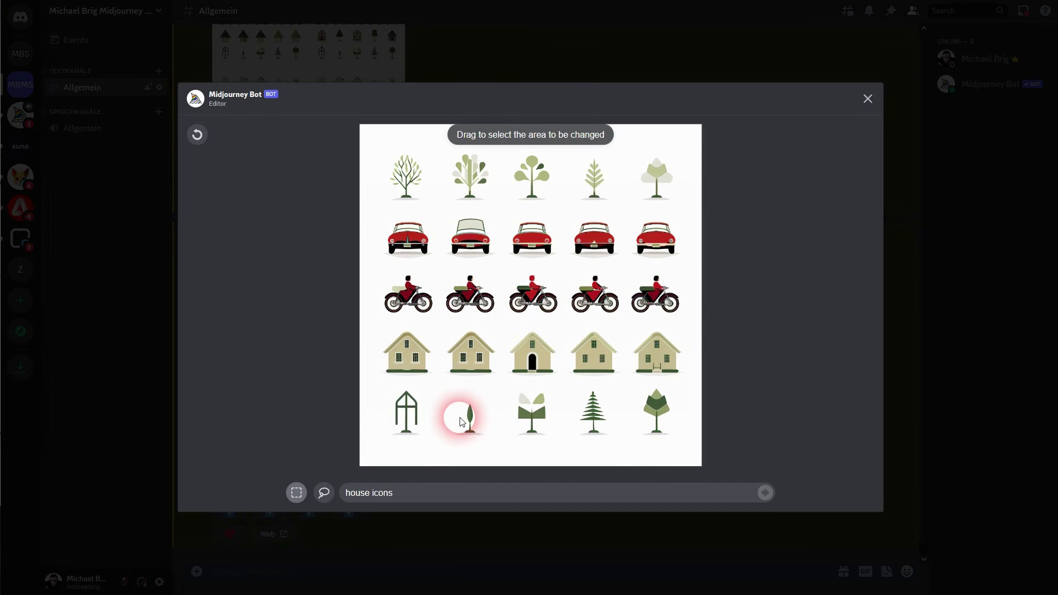
{"action": "left_click_drag", "start_coordinate": [384, 387], "coordinate": [681, 450]}
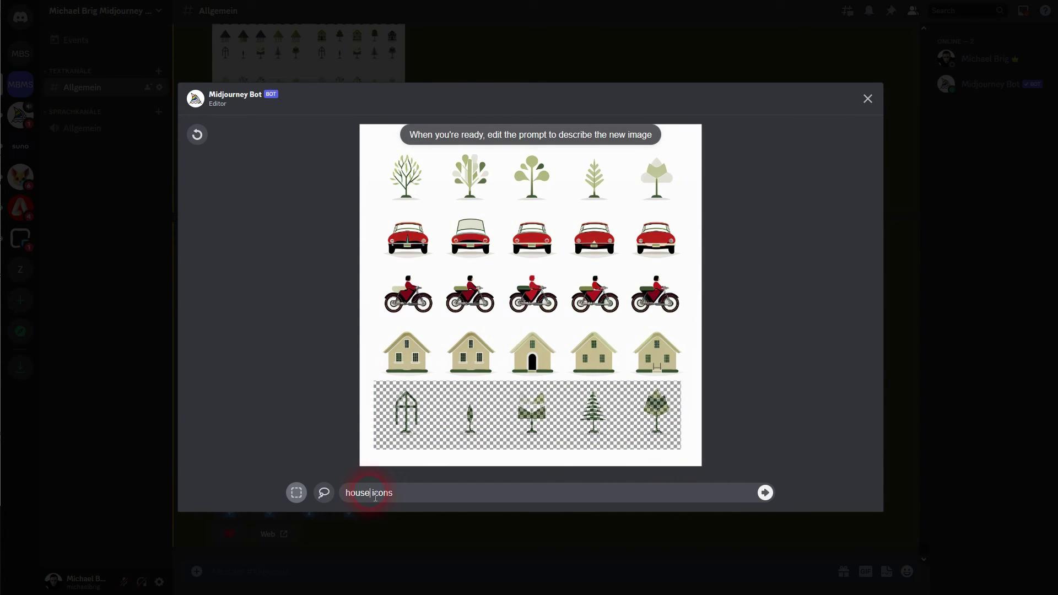
{"action": "type", "text": "bridg"}
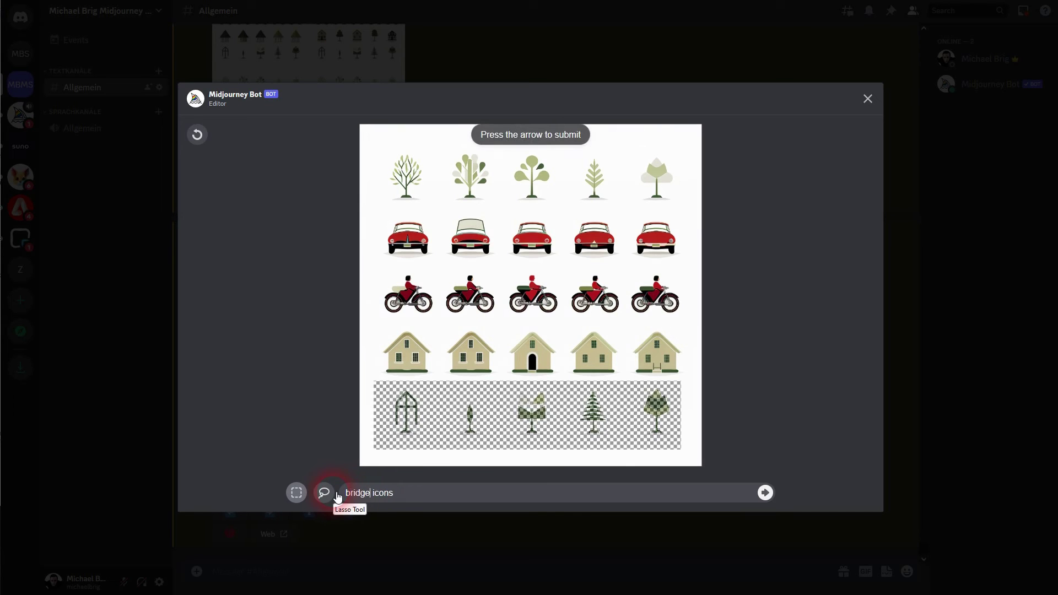
{"action": "left_click", "coordinate": [766, 494]}
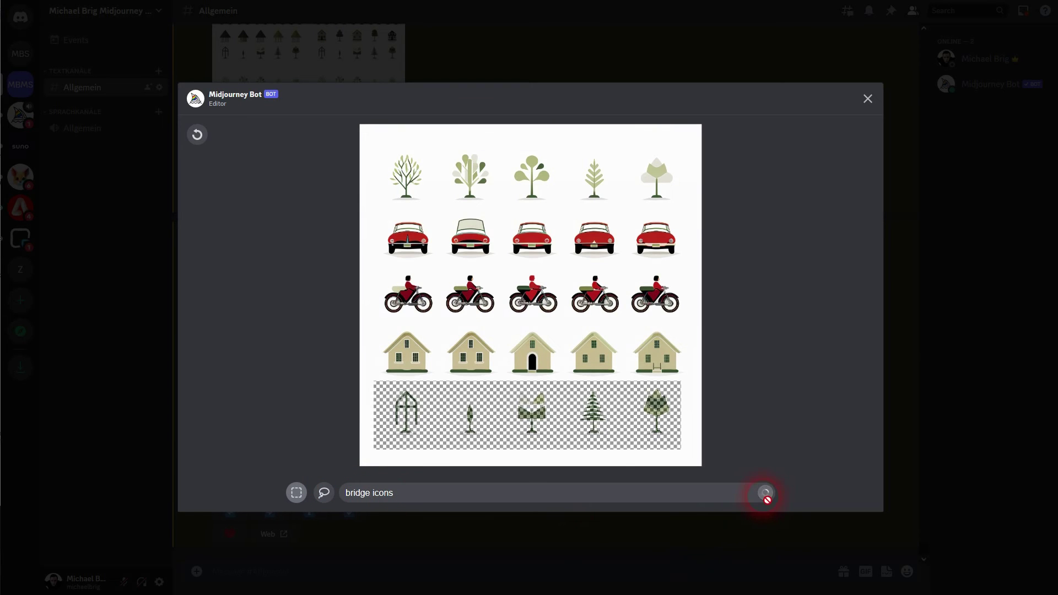
{"action": "key", "text": "Escape"}
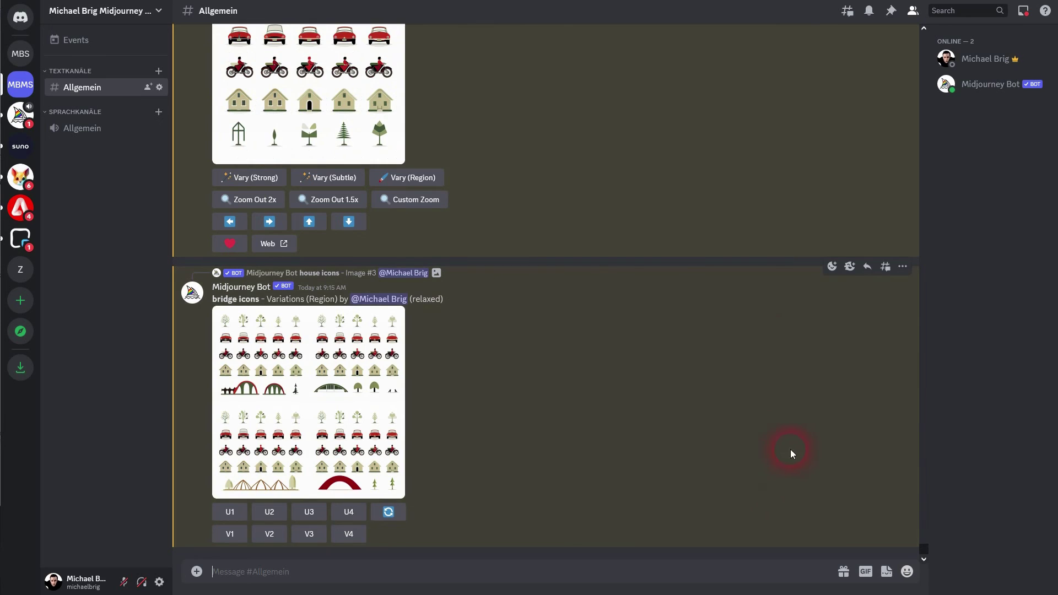
Compare the four bridge variations enlarged, then upscale image #2 with U2
{"action": "left_click", "coordinate": [329, 376]}
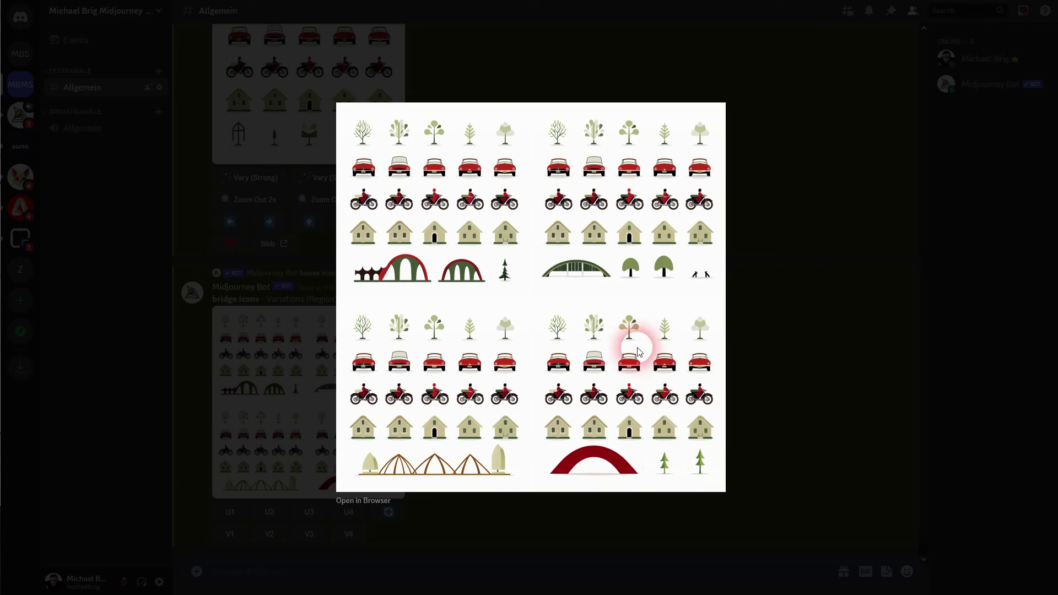
{"action": "left_click", "coordinate": [808, 348]}
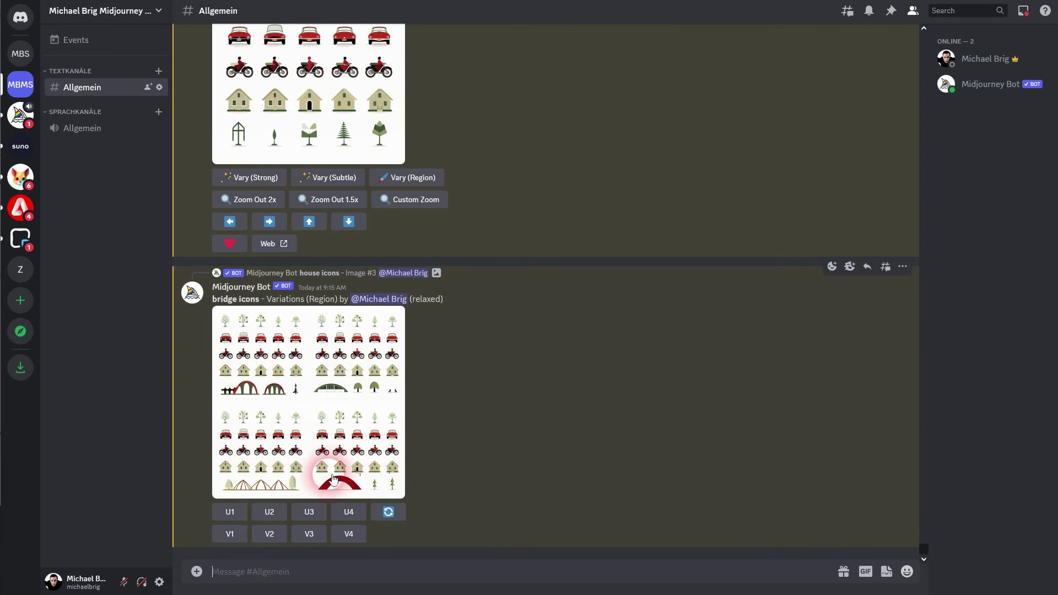
{"action": "left_click", "coordinate": [270, 511]}
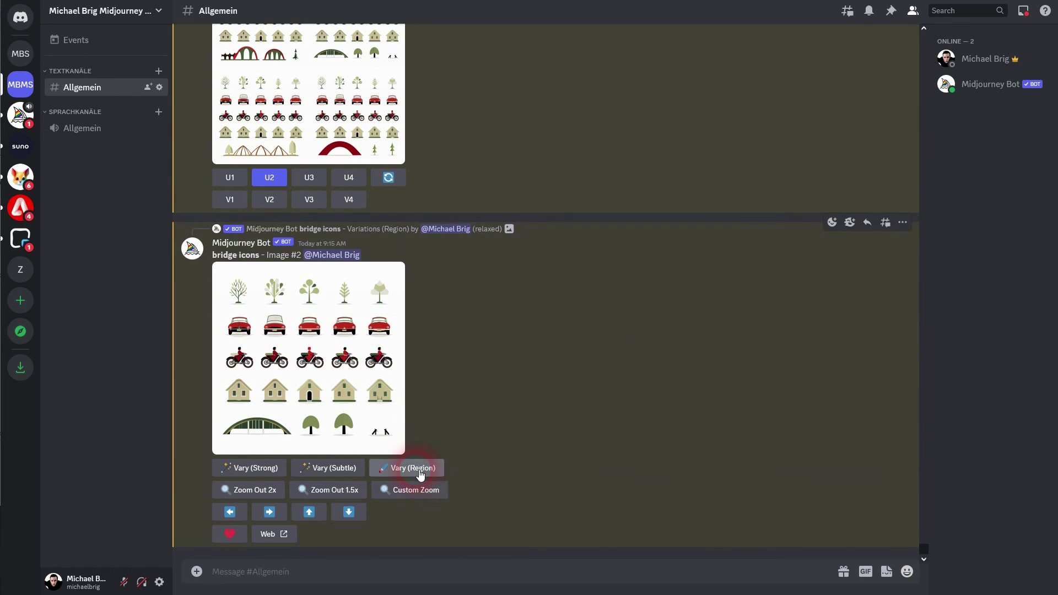
Select the trees and figures beside the arch bridge and regenerate them with the prompt 'bridge icon'
{"action": "left_click", "coordinate": [420, 469]}
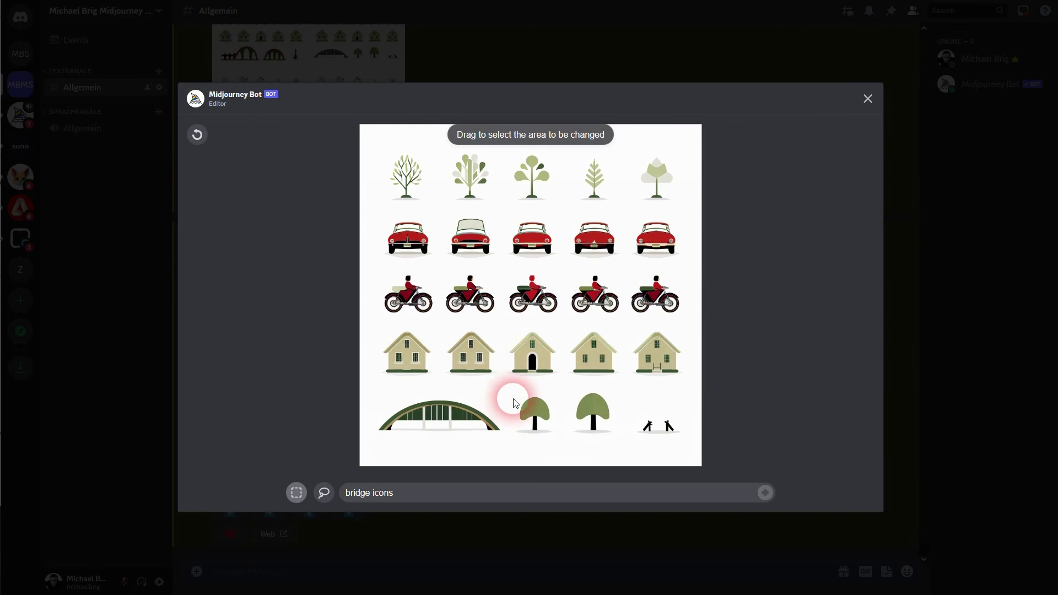
{"action": "left_click_drag", "start_coordinate": [509, 388], "coordinate": [691, 445]}
{"action": "left_click", "coordinate": [390, 496]}
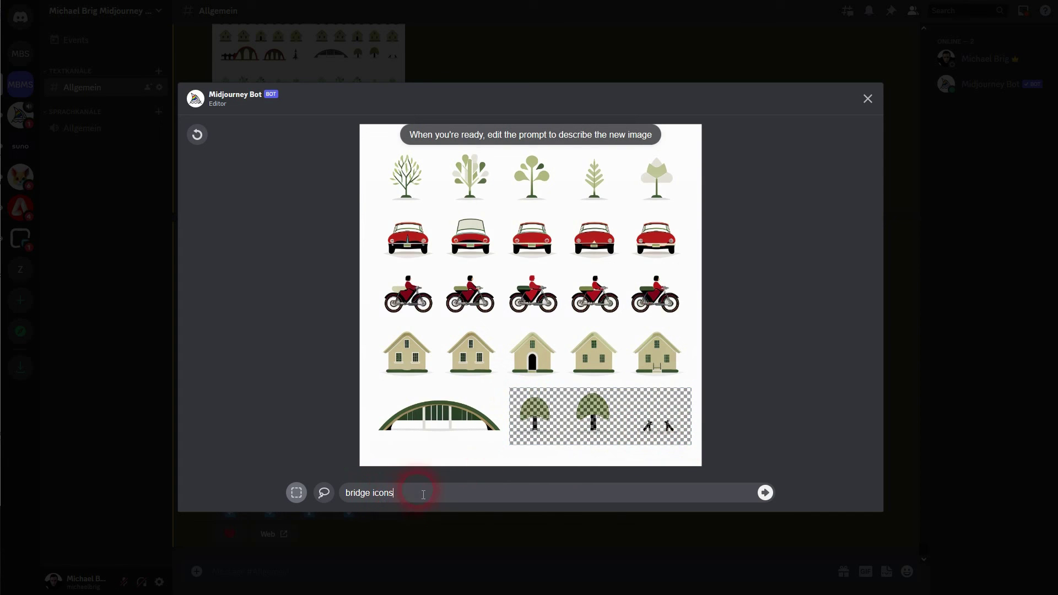
{"action": "key", "text": "BackSpace"}
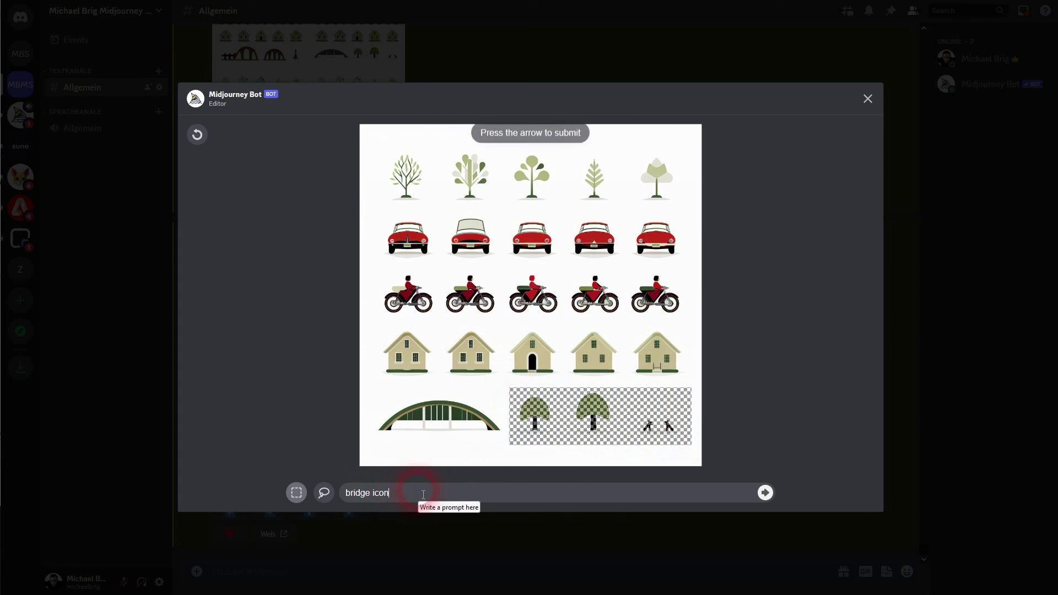
{"action": "left_click", "coordinate": [766, 493]}
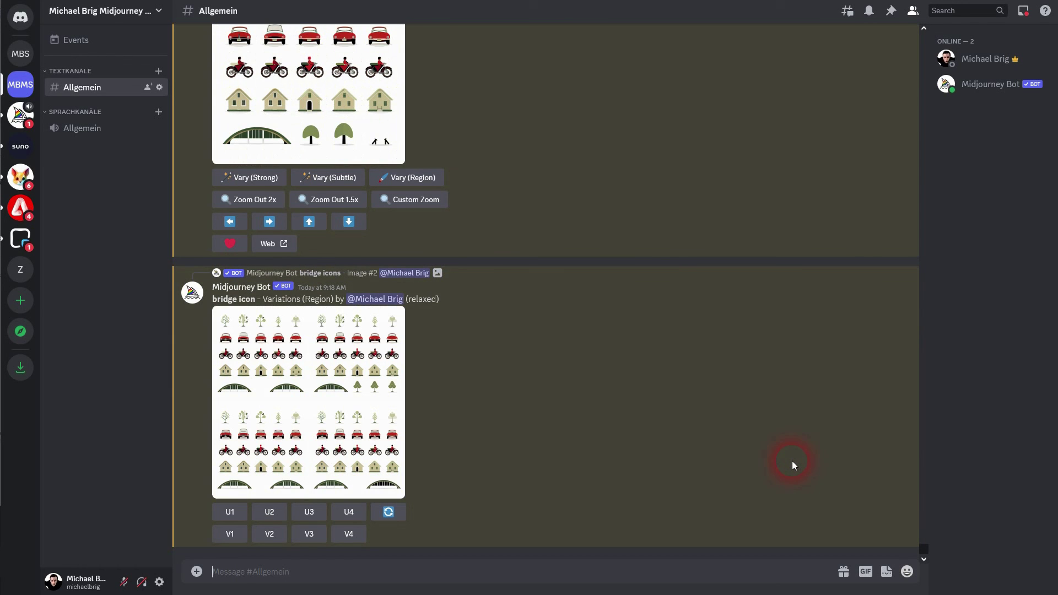
Enlarge the finished 'bridge icon' variations grid to inspect the bottom-row bridges
{"action": "left_click", "coordinate": [318, 417]}
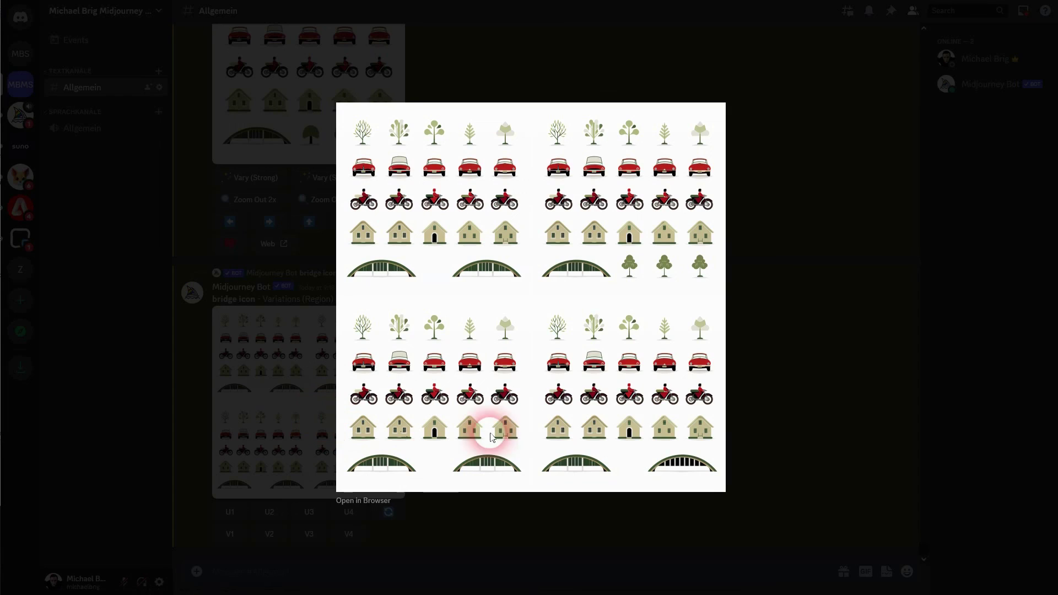